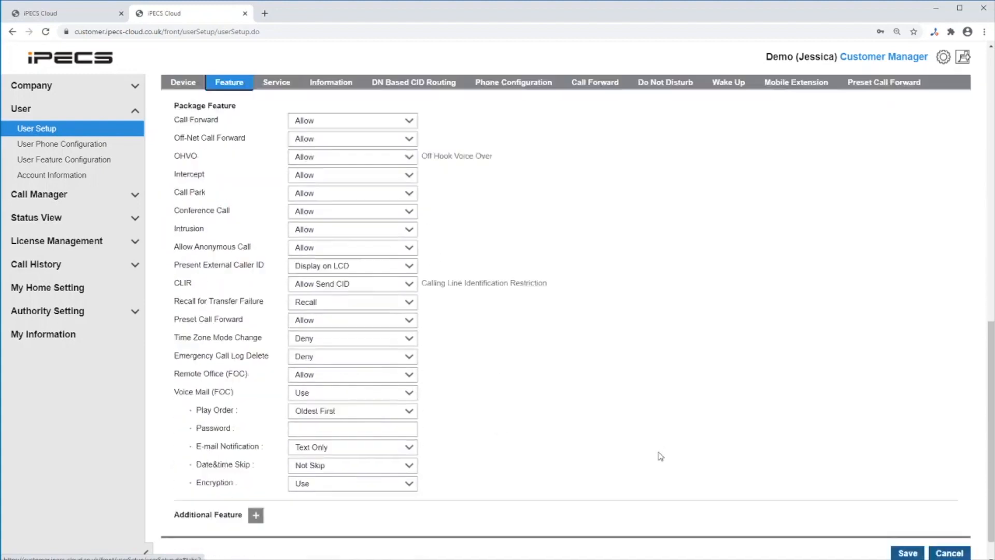
# Step: Assign the IPC2-ACDQ ACD Group User additional feature to the user and save the user settings
pyautogui.click(254, 481)
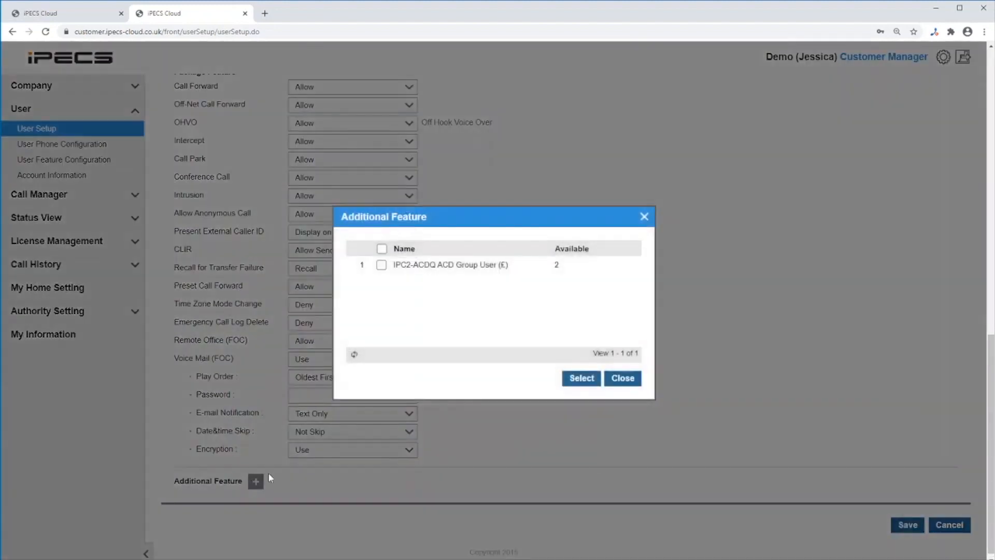
pyautogui.click(381, 265)
pyautogui.click(581, 378)
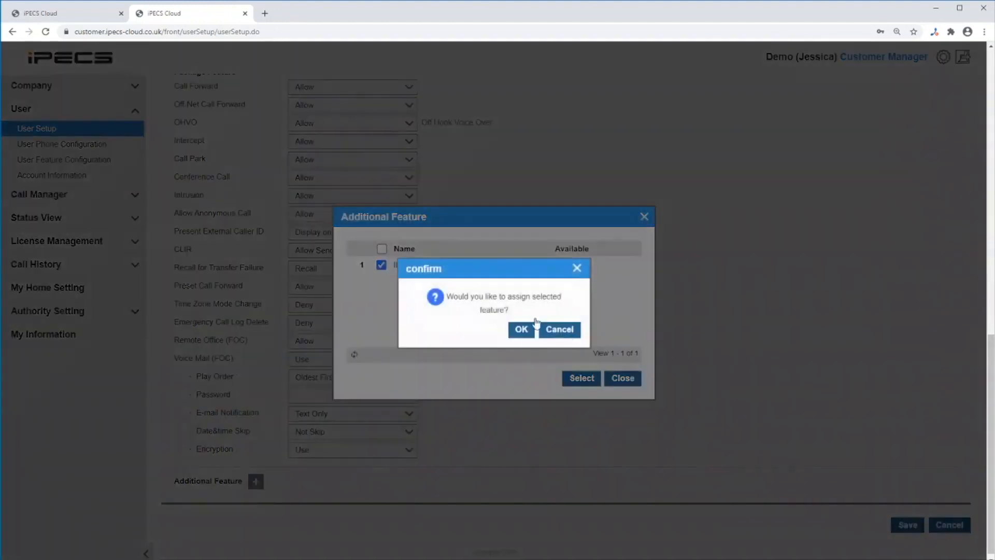
pyautogui.click(518, 331)
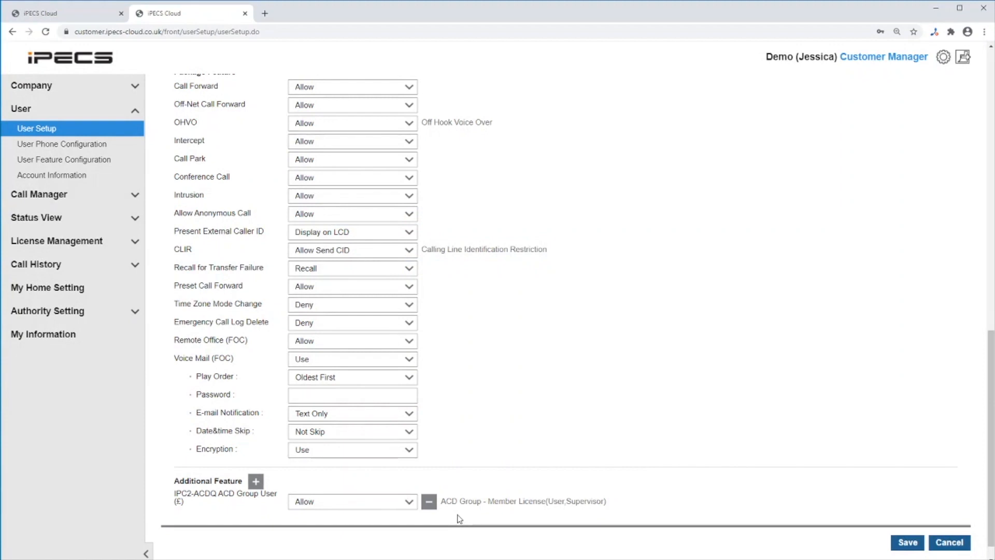
pyautogui.click(906, 542)
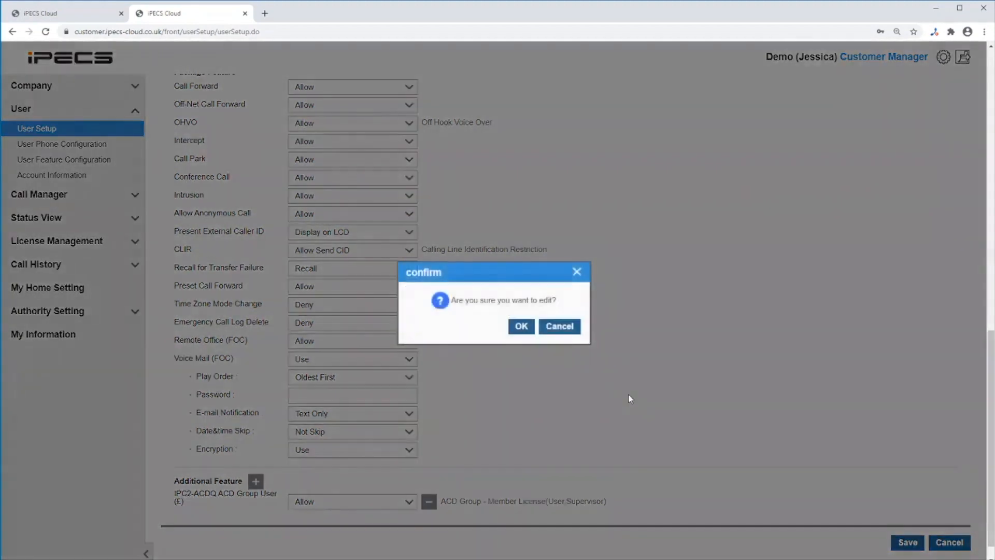
pyautogui.click(521, 326)
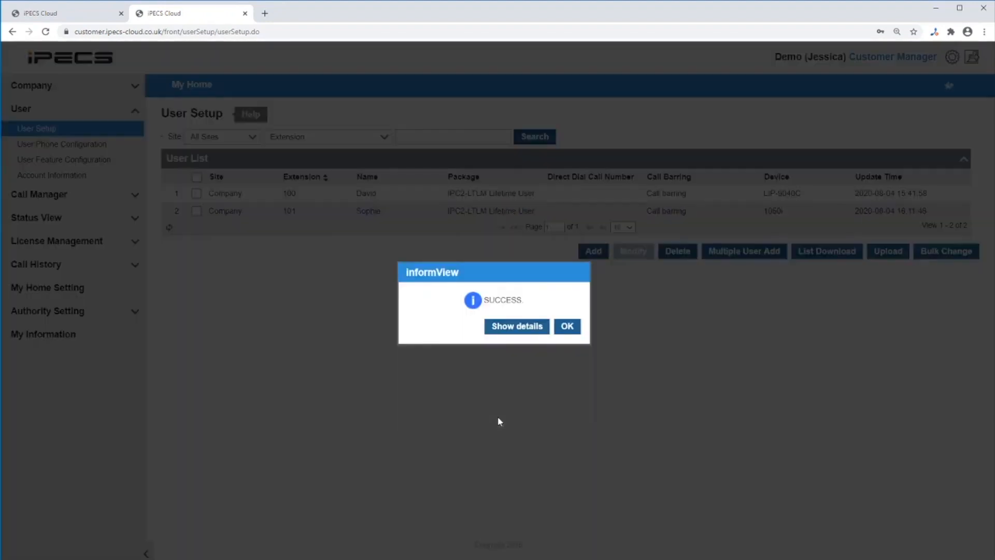
pyautogui.click(566, 326)
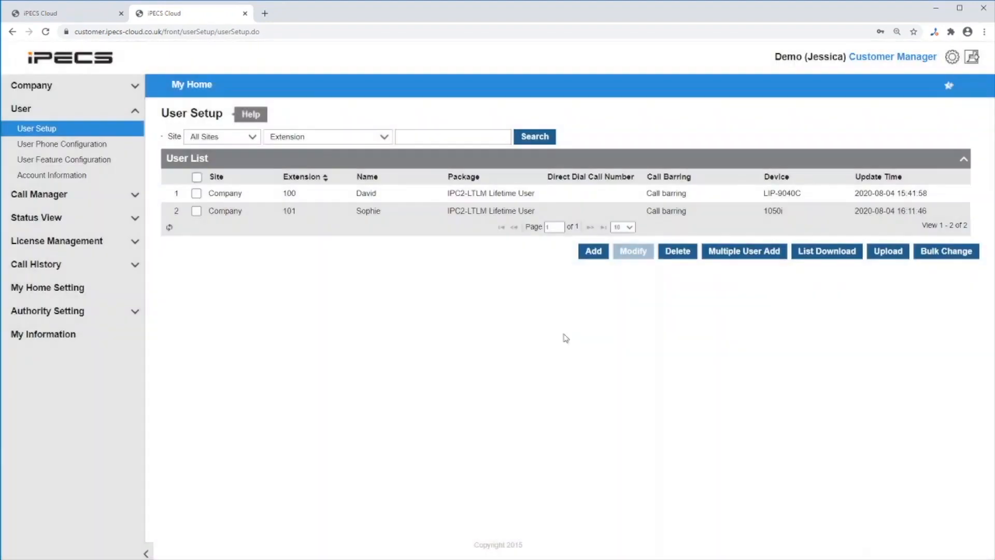
# Step: Add a Call Center ACD group named ACD with representative number 450 and the Company Default Time Schedule
pyautogui.click(111, 195)
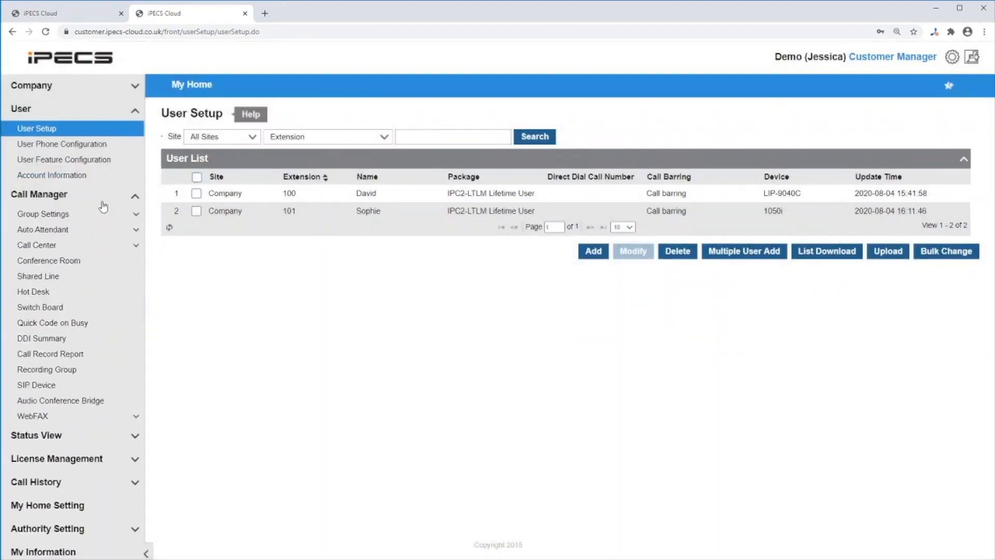
pyautogui.click(85, 247)
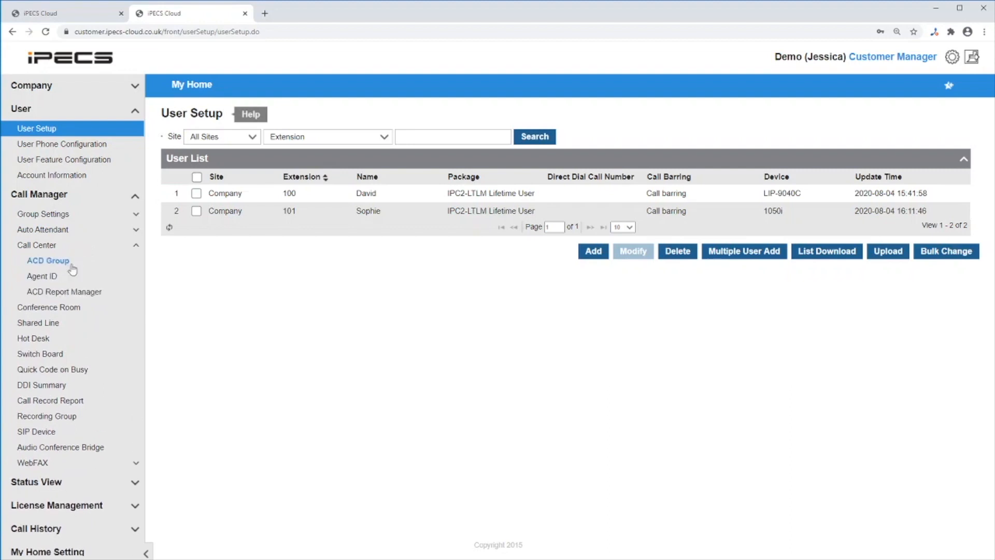
pyautogui.click(72, 268)
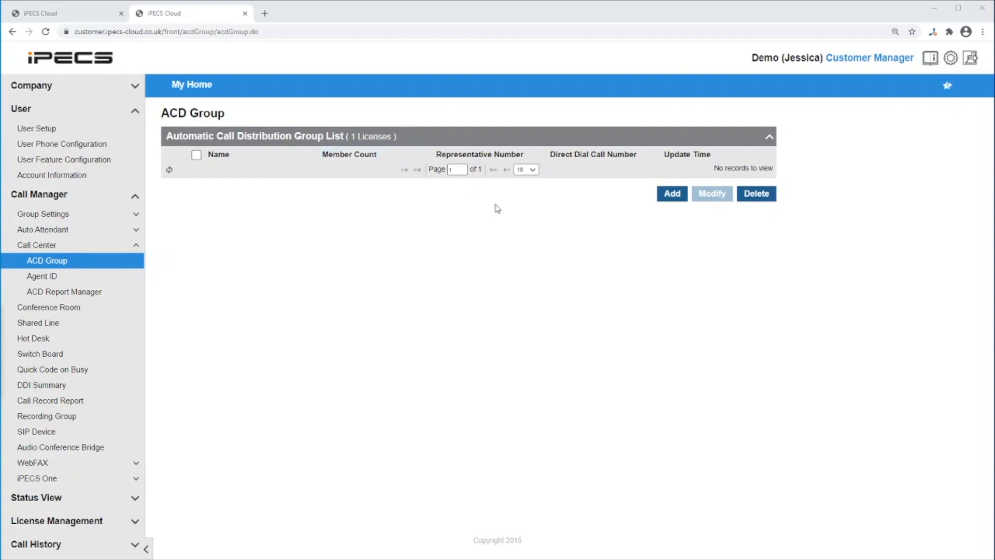
pyautogui.click(672, 194)
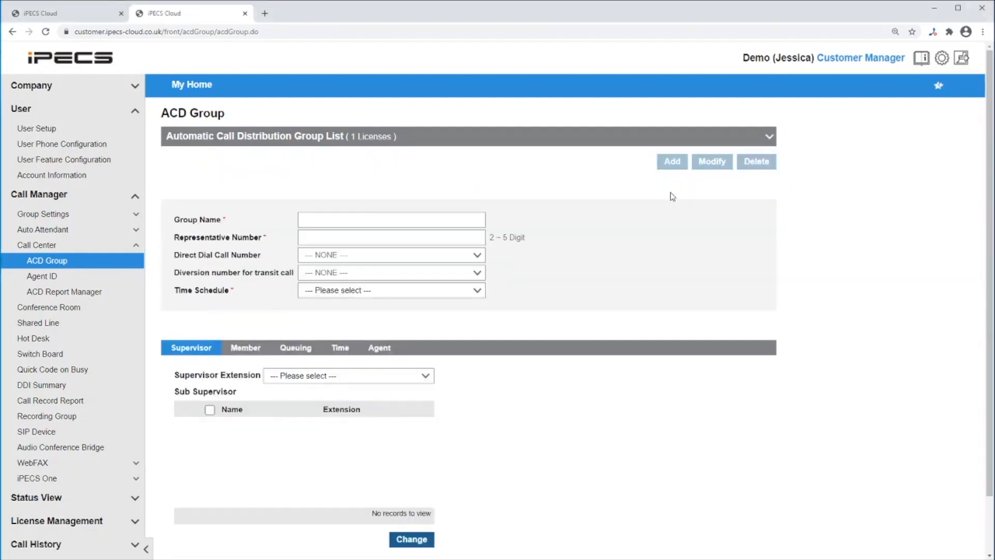
pyautogui.click(425, 224)
pyautogui.write('ACD')
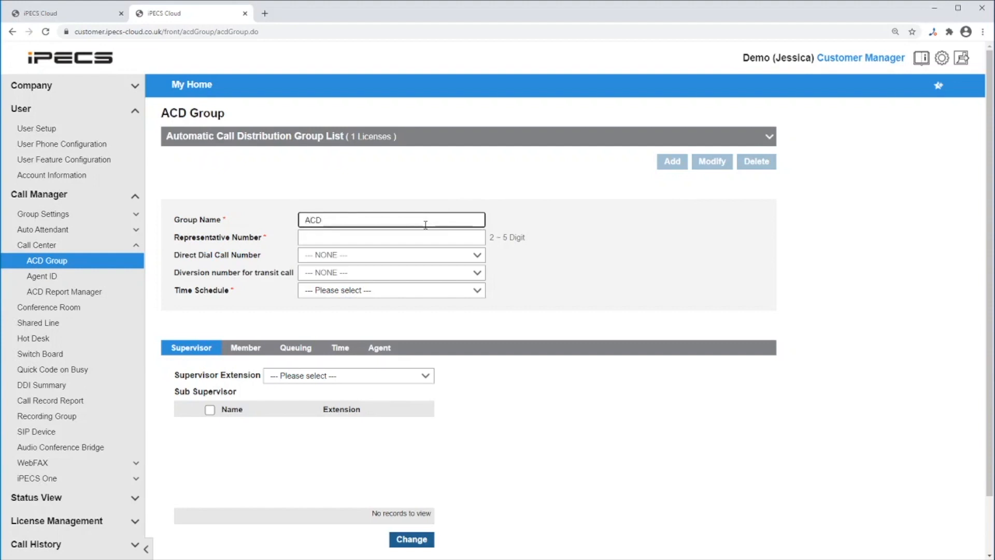
pyautogui.click(420, 236)
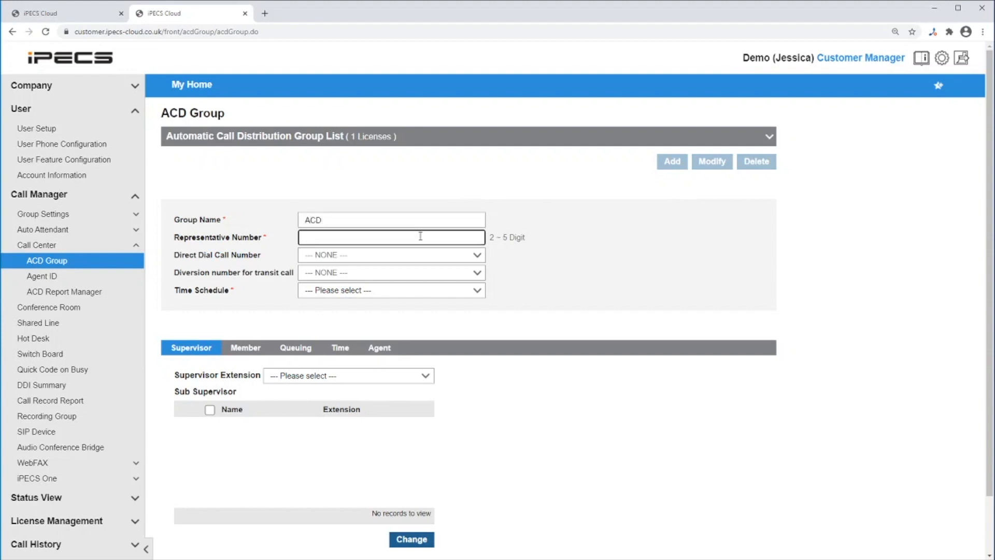
pyautogui.write('450')
pyautogui.click(403, 291)
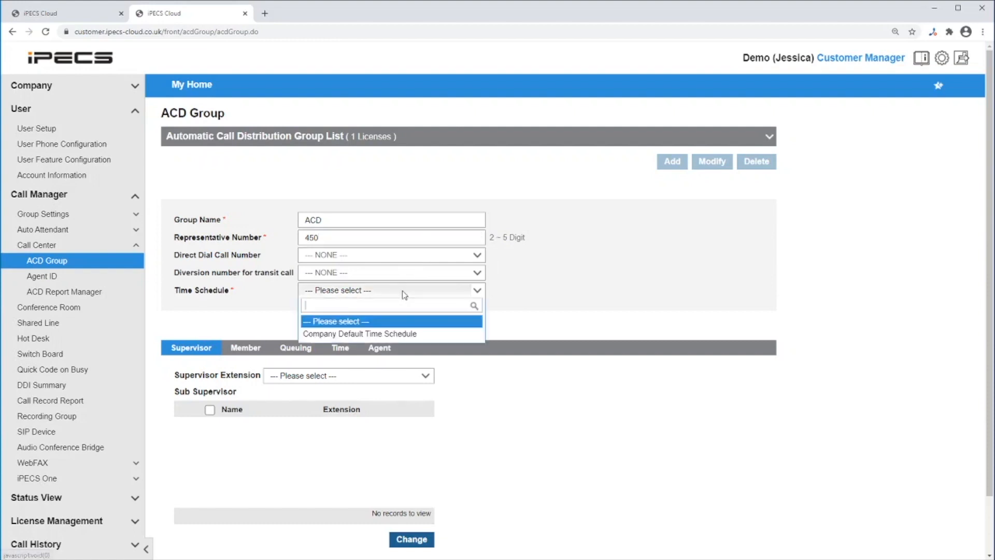
pyautogui.click(395, 334)
# Step: Assign the user at extension 101 as the ACD group's supervisor
pyautogui.scroll(-1, 414, 322)
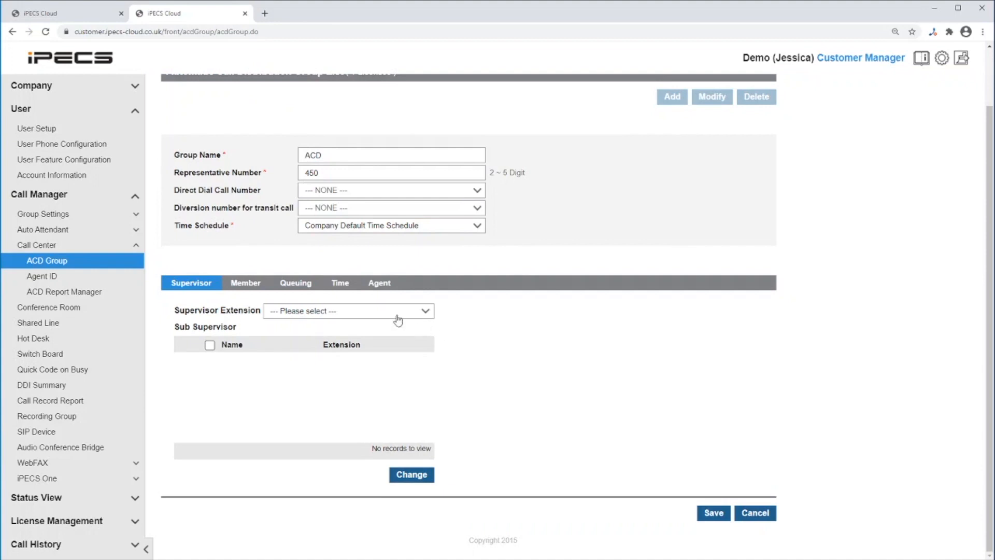
pyautogui.click(397, 315)
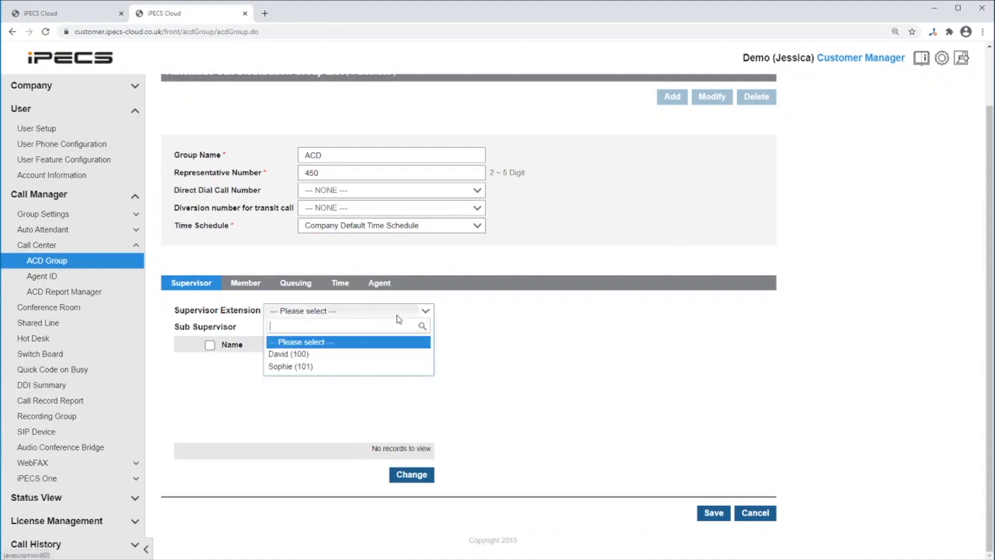
pyautogui.click(363, 367)
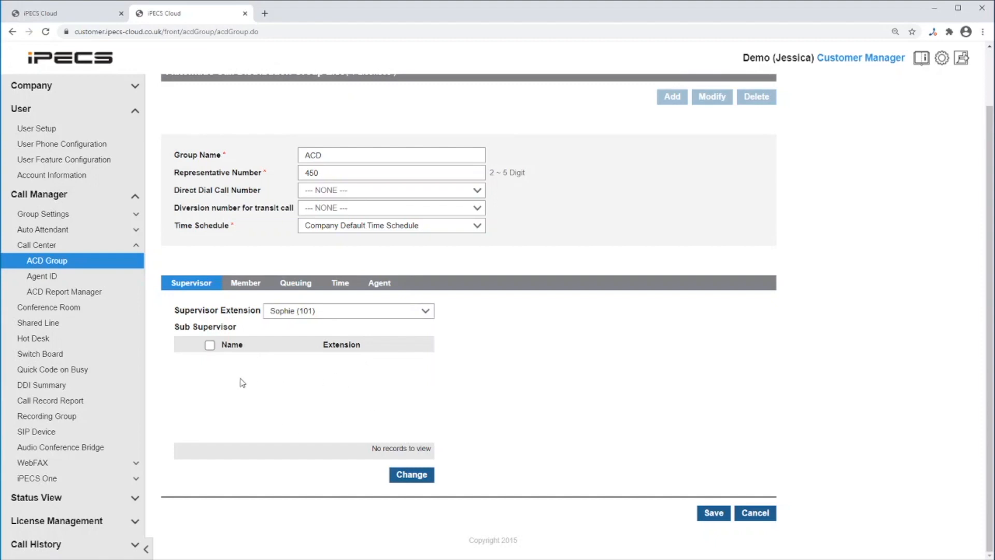
# Step: Add the available user at extension 100 to the ACD group's members
pyautogui.click(249, 285)
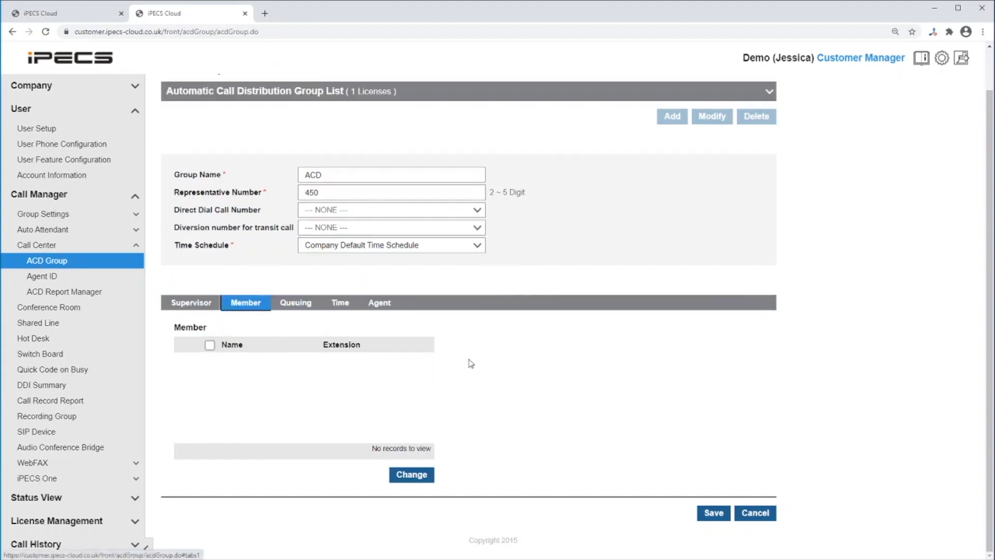
pyautogui.click(412, 474)
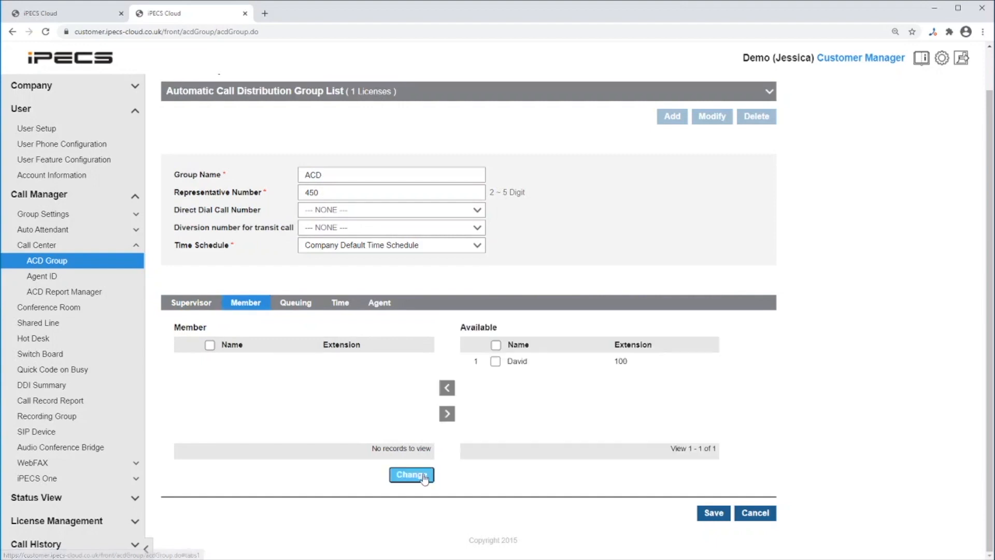
pyautogui.click(496, 361)
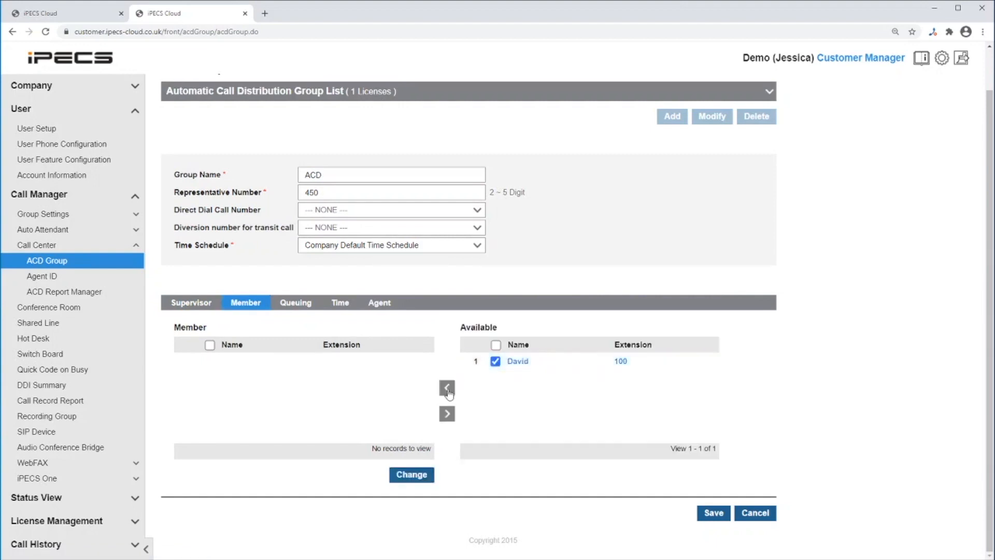
pyautogui.click(447, 389)
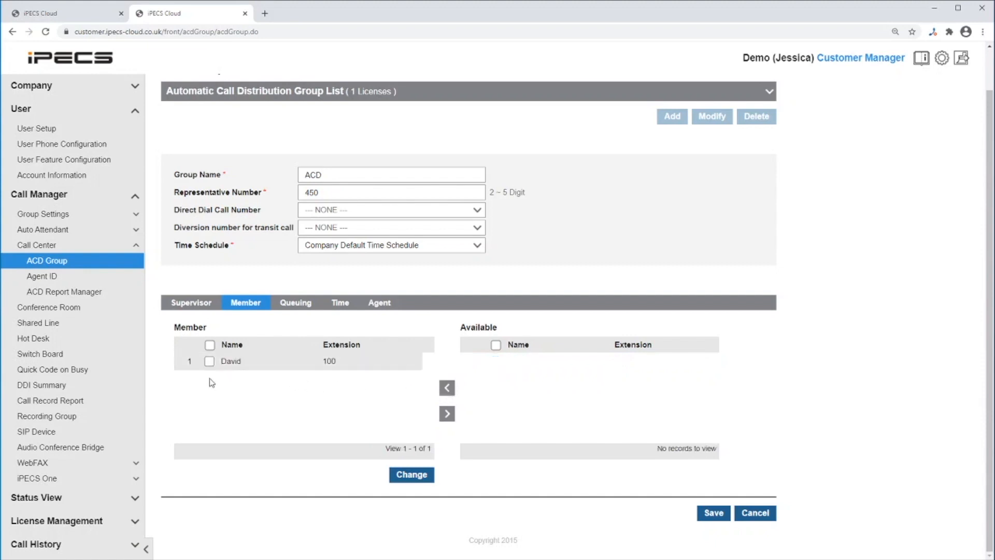
# Step: Set the number of queuing steps for the ACD group to 2
pyautogui.click(301, 302)
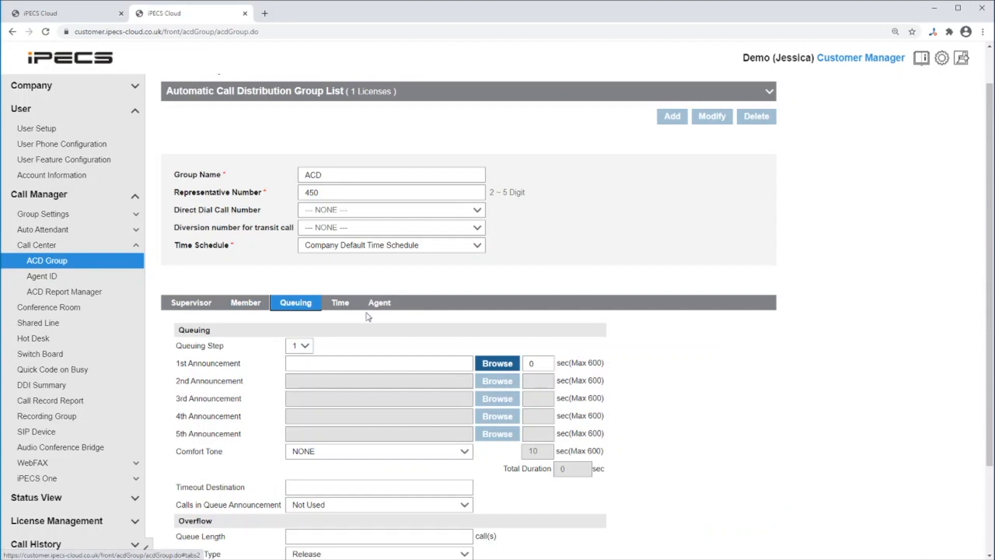
pyautogui.scroll(-2, 685, 313)
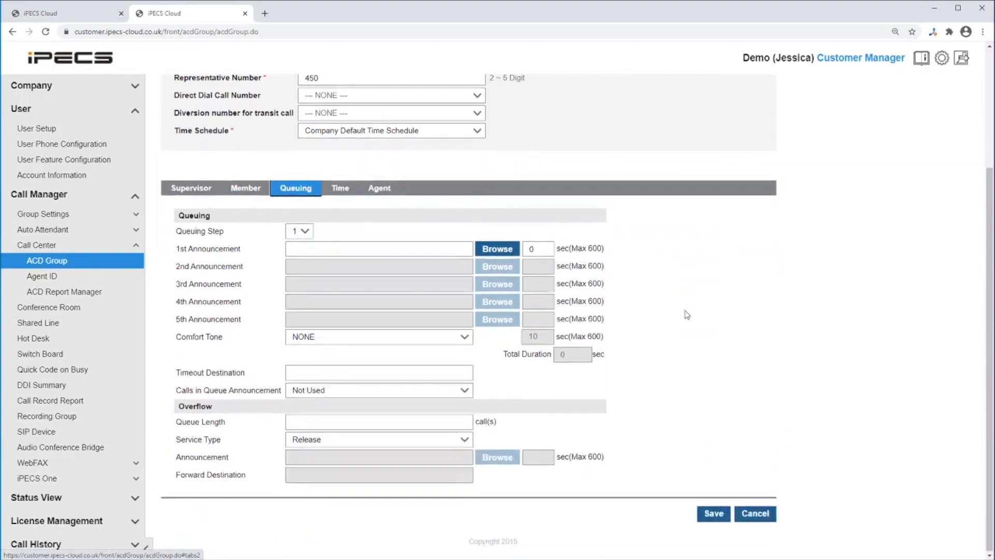
pyautogui.click(300, 229)
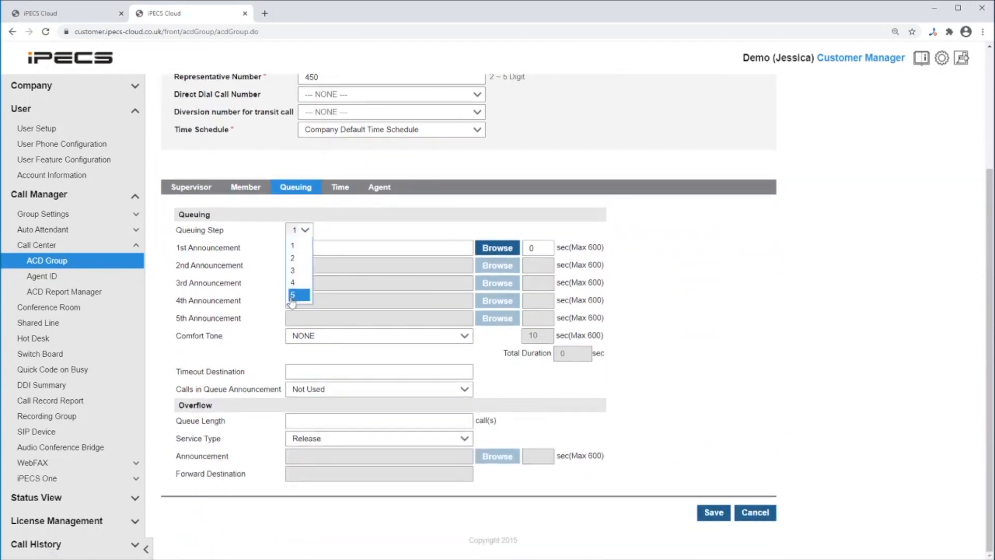
pyautogui.click(296, 258)
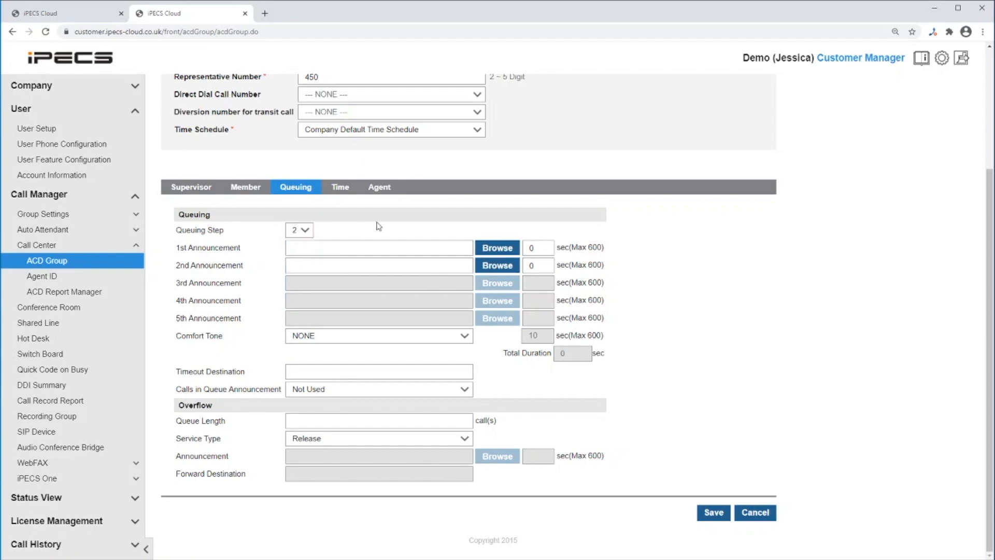
# Step: Load ACD.wav as the 1st queuing announcement and set its duration to 30 seconds
pyautogui.click(509, 249)
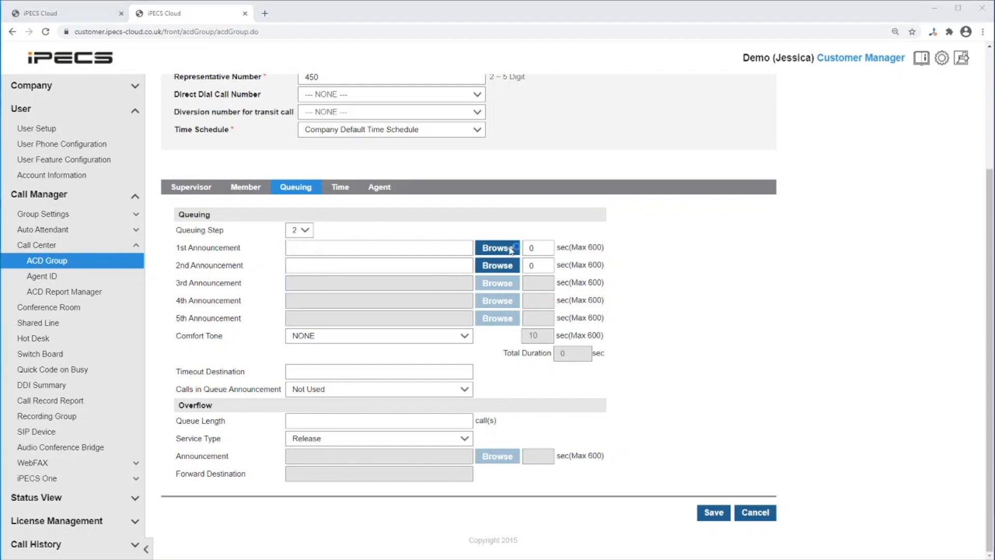
pyautogui.click(120, 86)
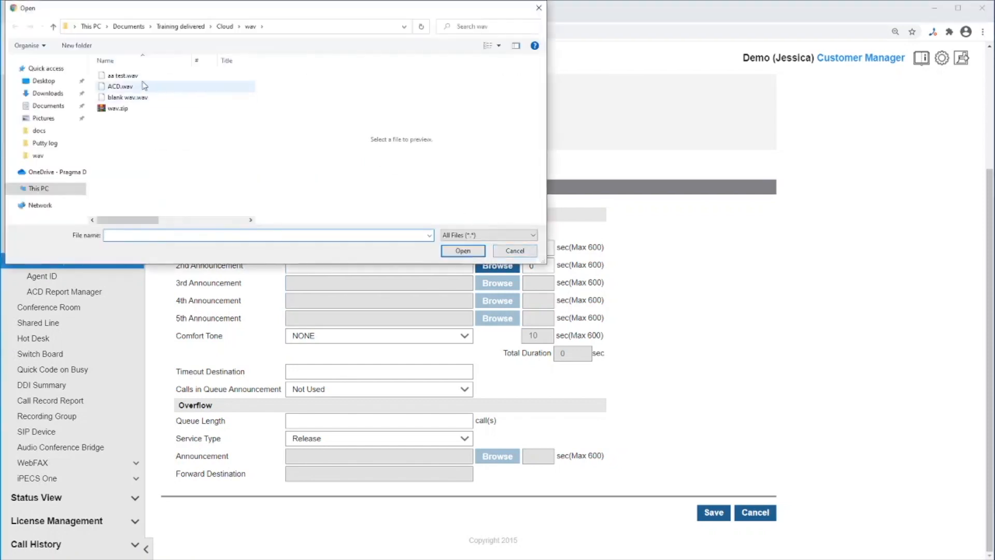
pyautogui.click(474, 252)
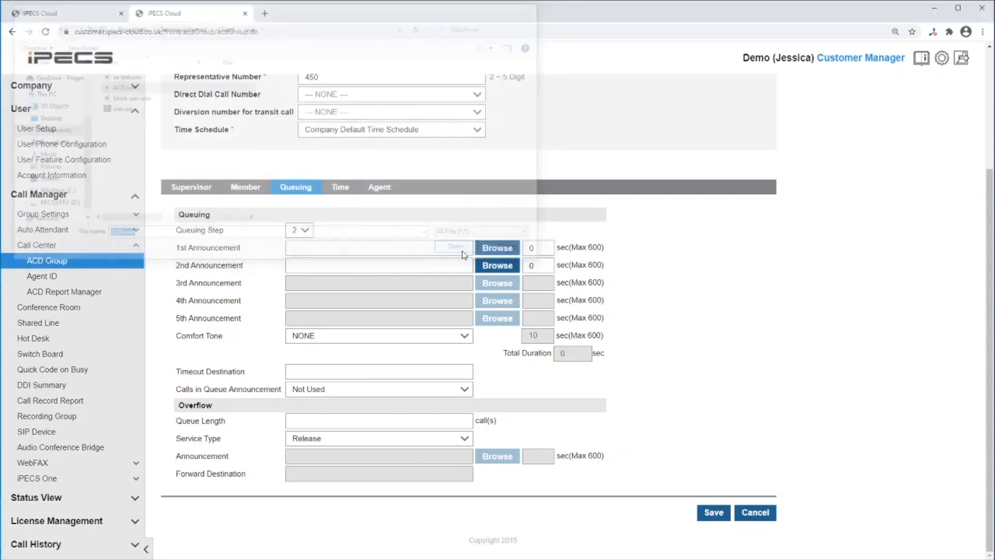
pyautogui.doubleClick(542, 249)
pyautogui.write('3')
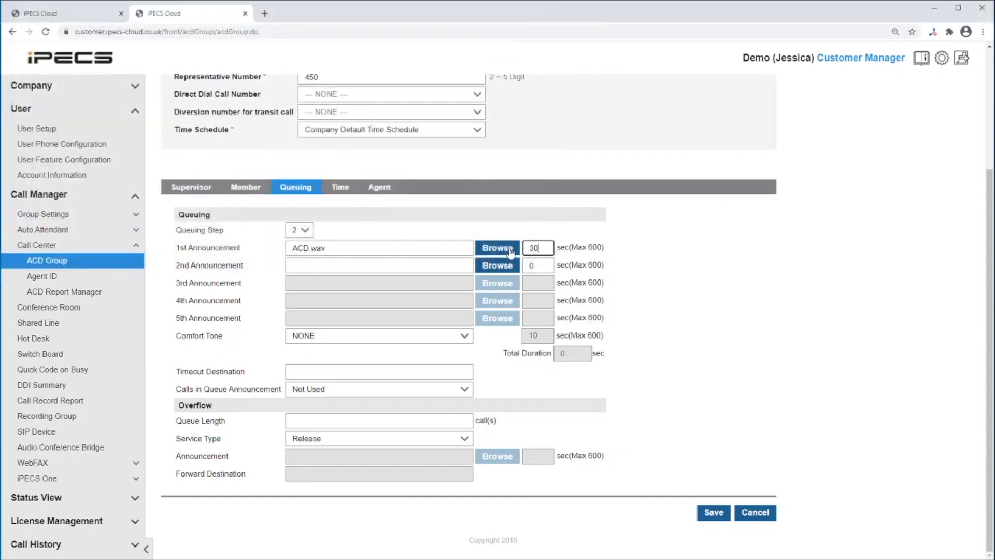
pyautogui.write('0')
# Step: Load ACD.wav as the 2nd queuing announcement and set its duration to 20 seconds
pyautogui.click(503, 266)
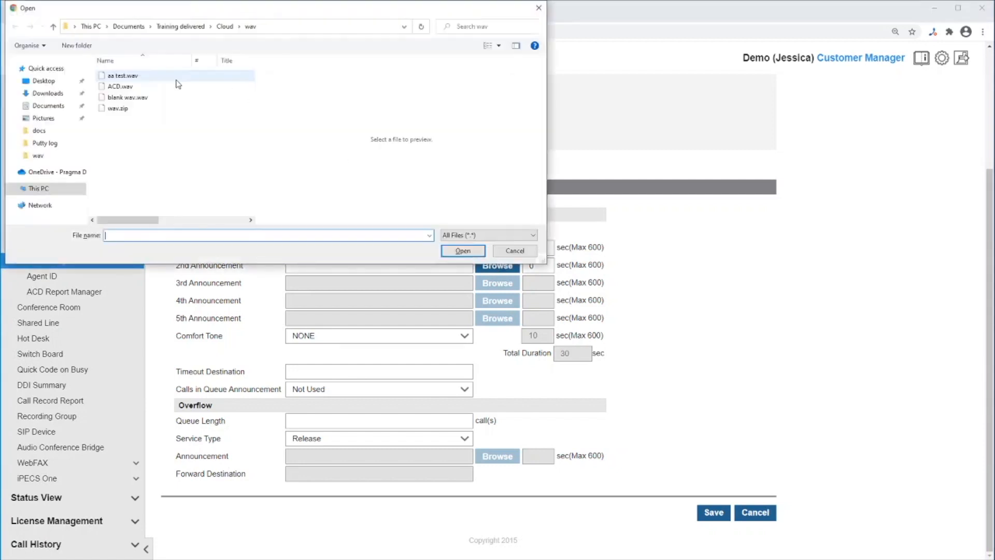
pyautogui.click(151, 86)
pyautogui.click(463, 252)
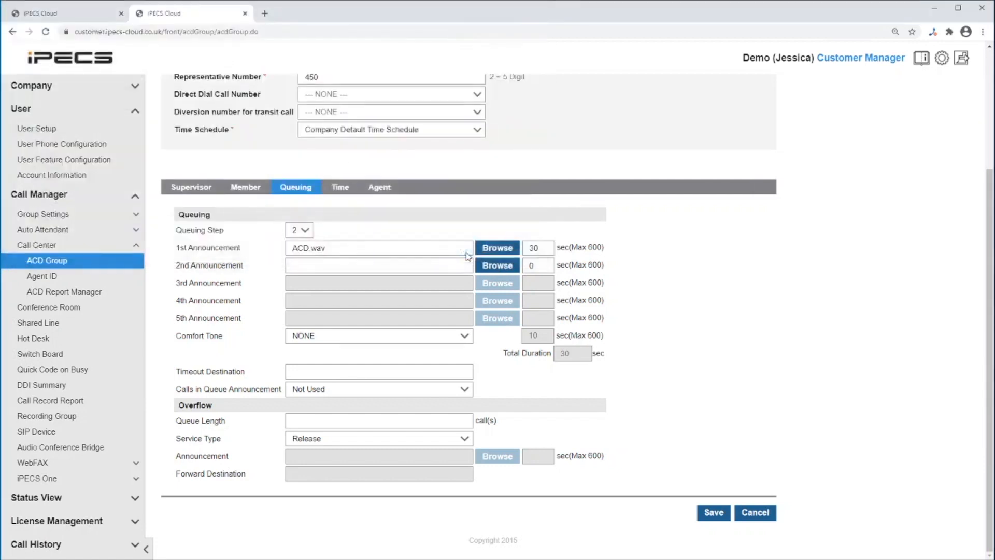
pyautogui.doubleClick(533, 265)
pyautogui.write('20')
# Step: Set the queue's comfort tone to Hold Tone with a duration of 50 seconds
pyautogui.click(401, 339)
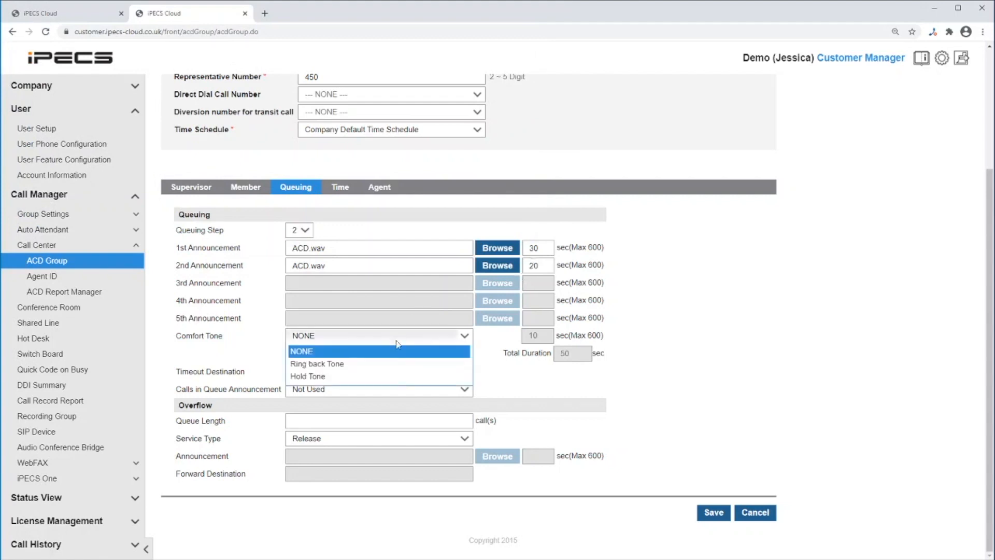
pyautogui.click(383, 377)
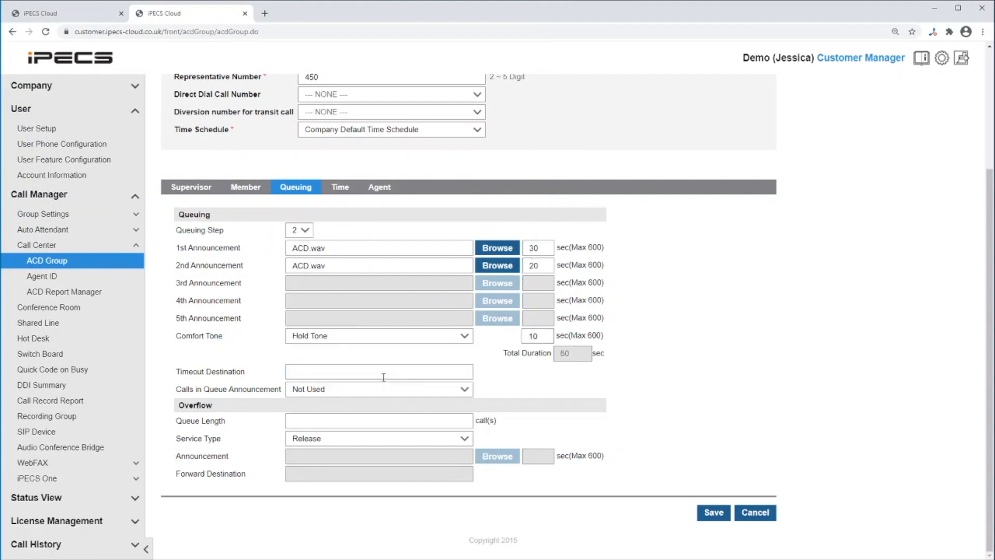
pyautogui.click(543, 337)
pyautogui.hotkey('ctrl', 'a')
pyautogui.write('50')
pyautogui.click(508, 344)
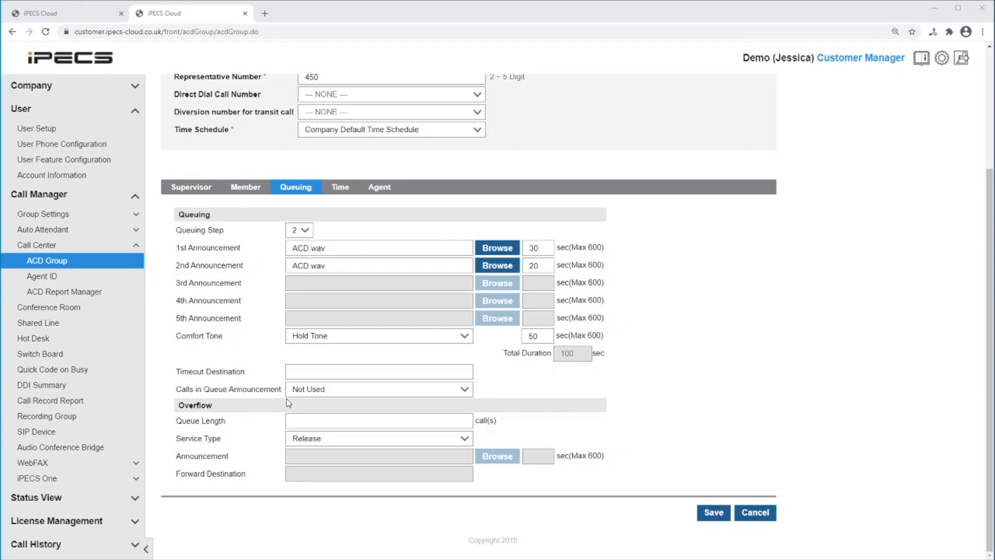
# Step: Set the calls in queue announcement to Use and the timeout destination to 802
pyautogui.click(316, 392)
pyautogui.click(328, 419)
pyautogui.click(385, 376)
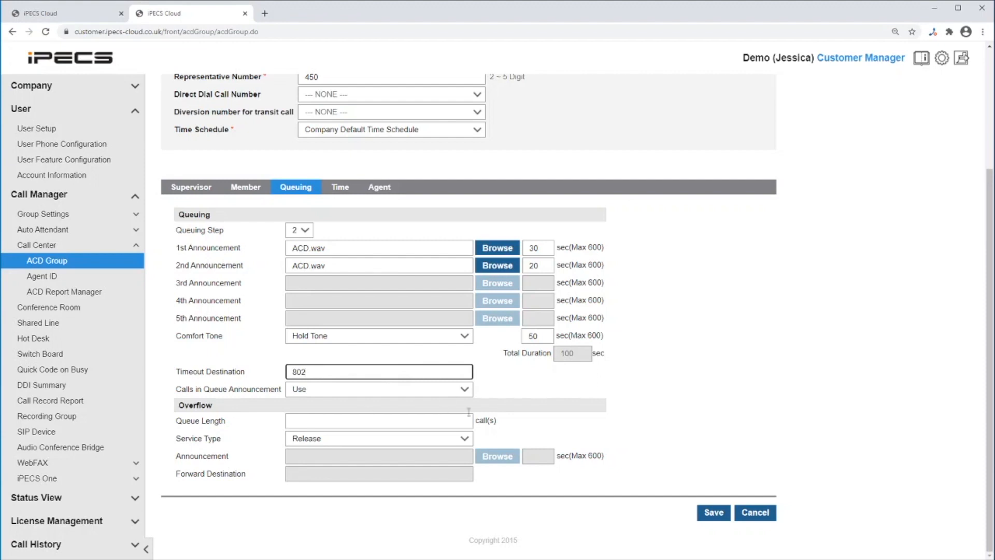
# Step: Set the overflow queue length to 5 calls, the service type to Forward and the forward destination to 803
pyautogui.click(403, 418)
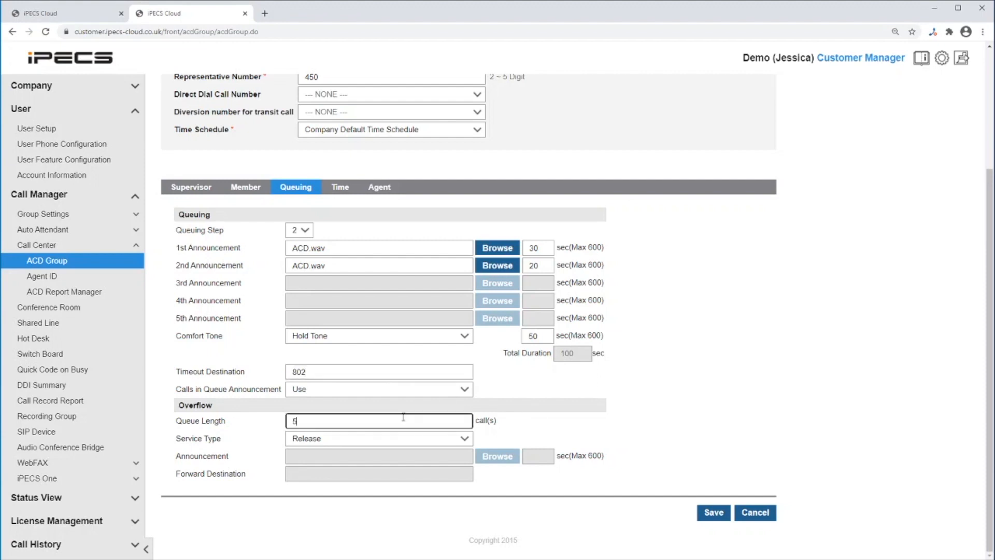
pyautogui.click(570, 416)
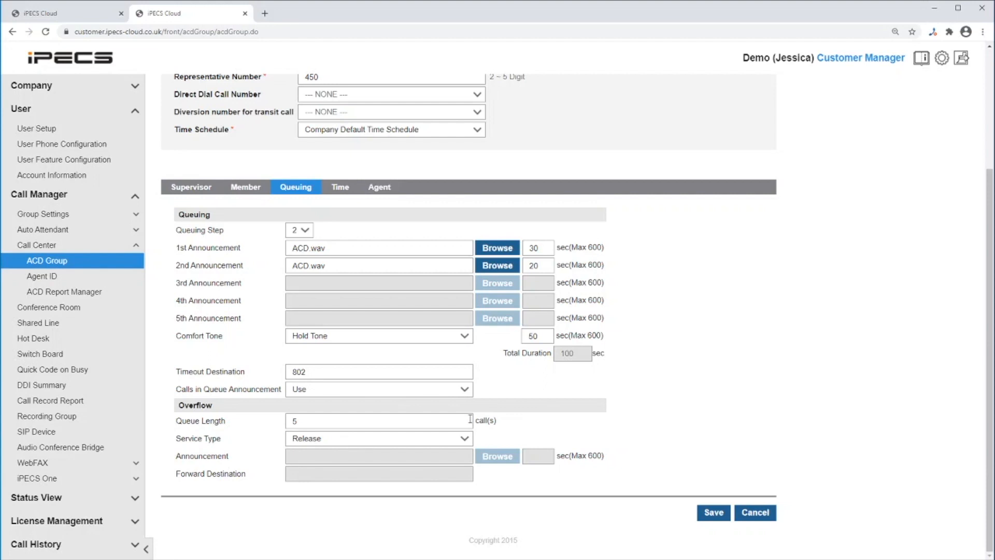
pyautogui.click(444, 440)
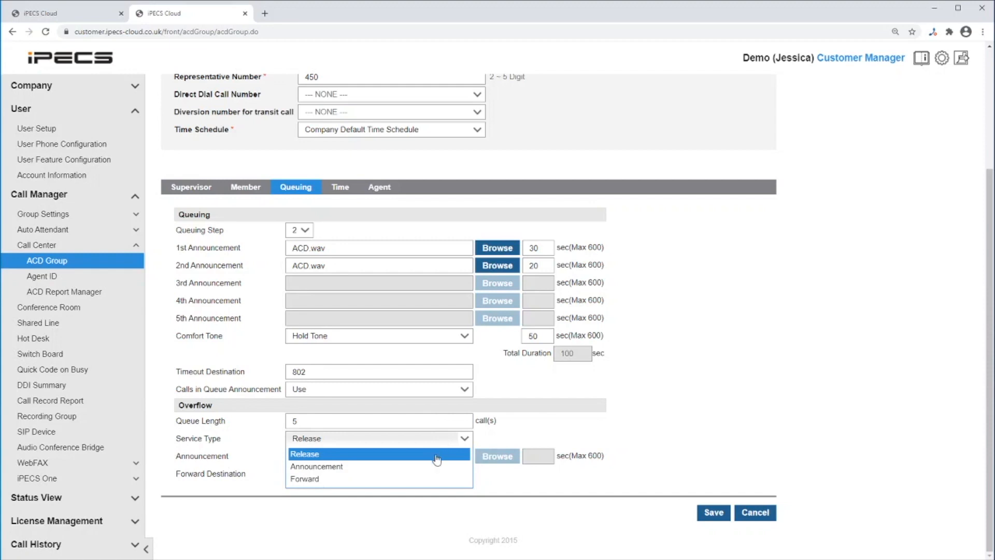
pyautogui.click(421, 483)
pyautogui.click(358, 475)
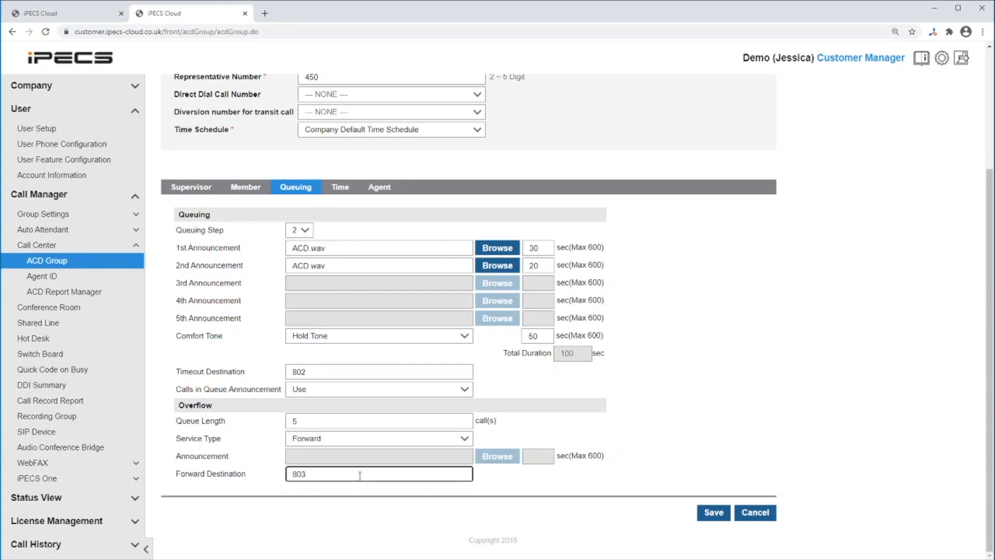
# Step: Set the automatic night/holiday service to Not Use (Manually by Supervisor) and the night service type to Release
pyautogui.click(340, 187)
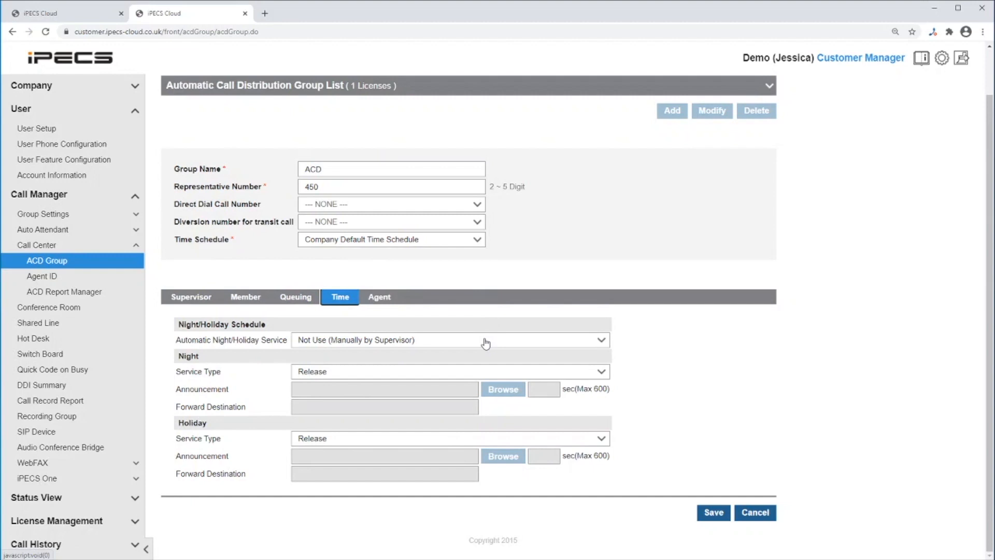
pyautogui.click(485, 342)
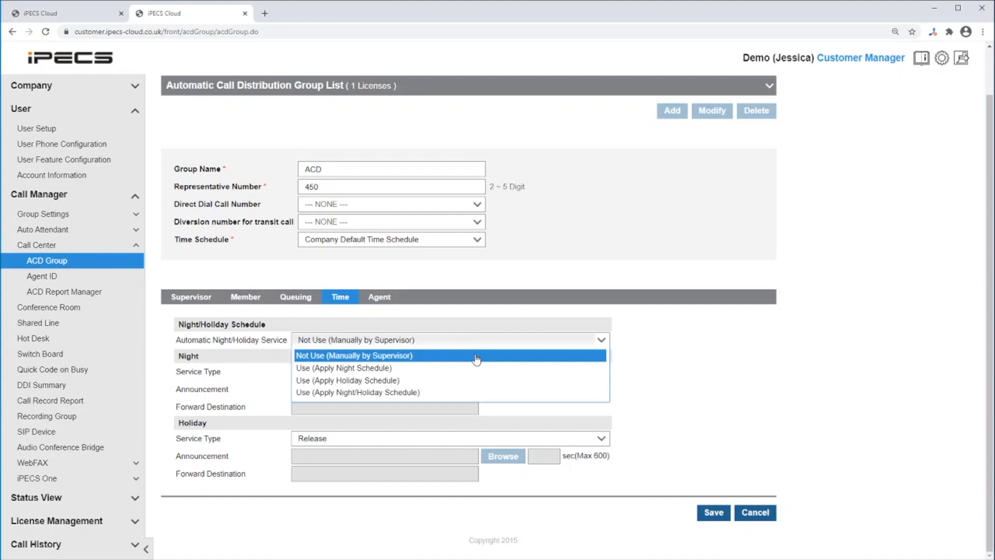
pyautogui.click(476, 357)
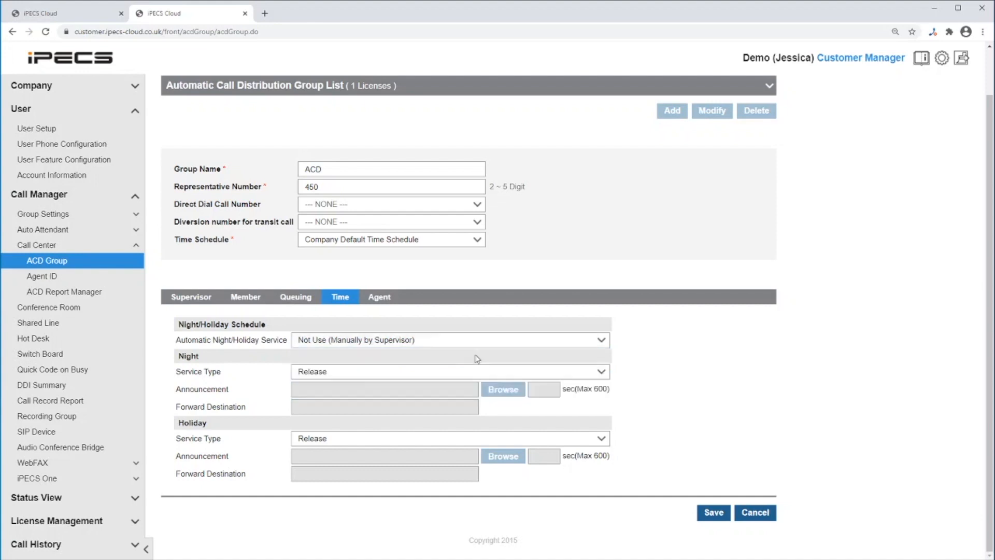
pyautogui.click(365, 372)
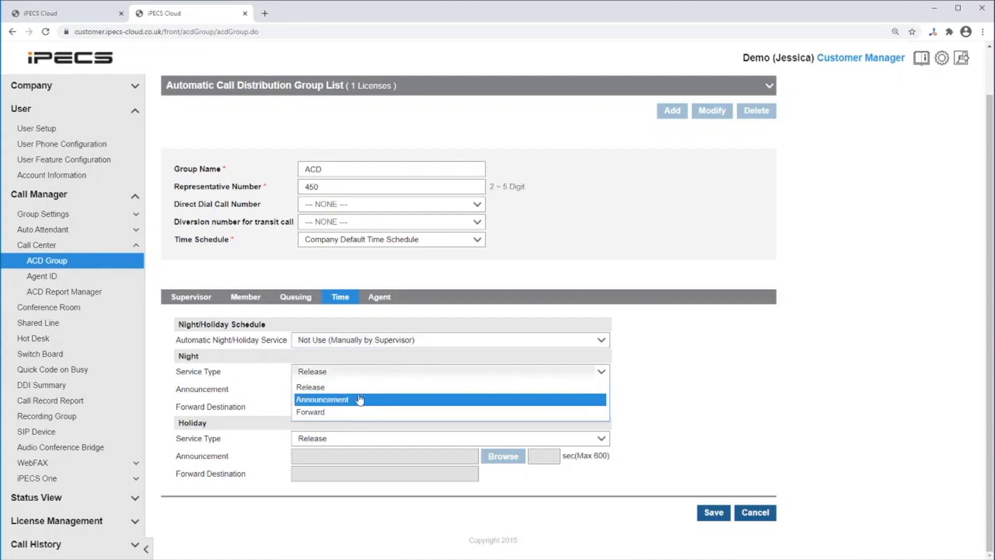
pyautogui.click(353, 389)
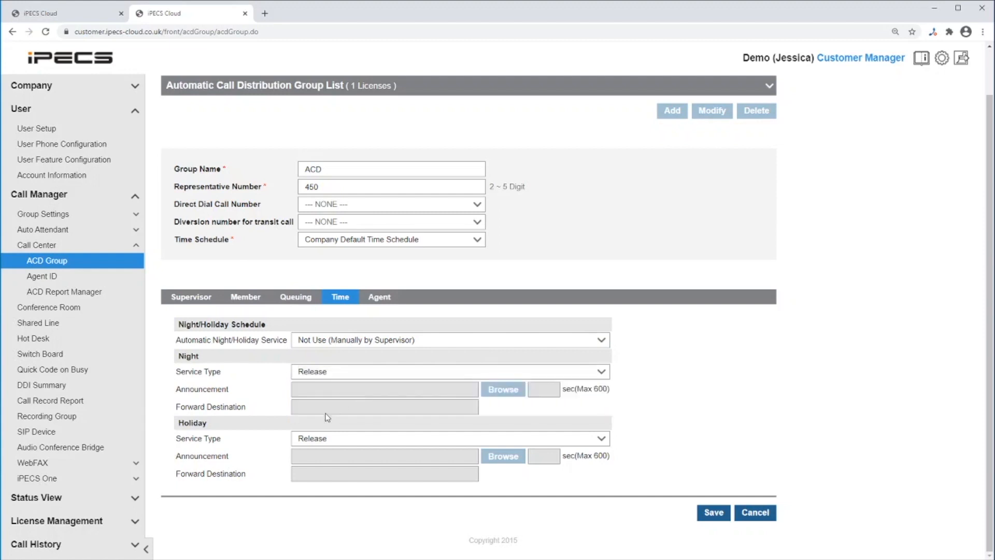
# Step: Set the agent defaults at log on to the Ready state and Manual auto answer
pyautogui.click(377, 297)
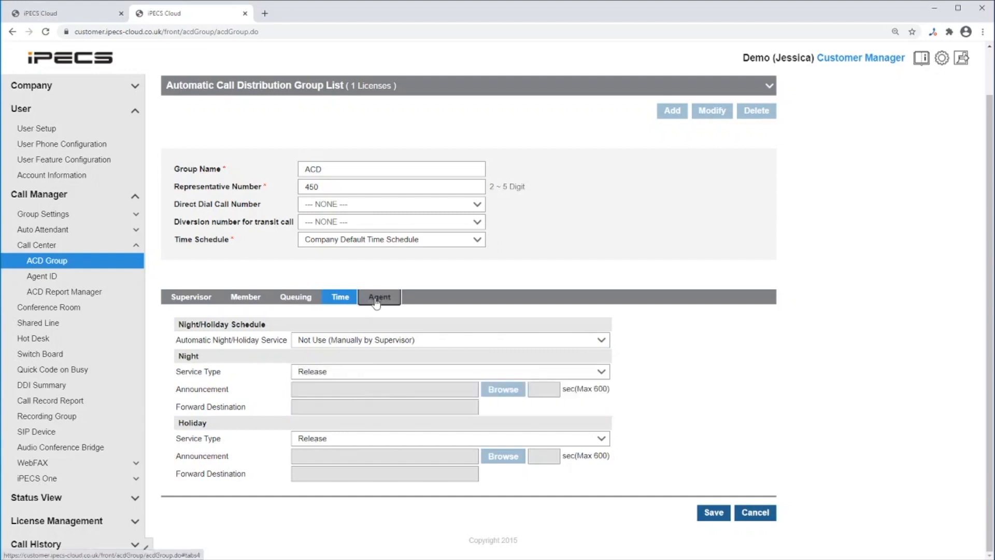
pyautogui.scroll(-3, 337, 233)
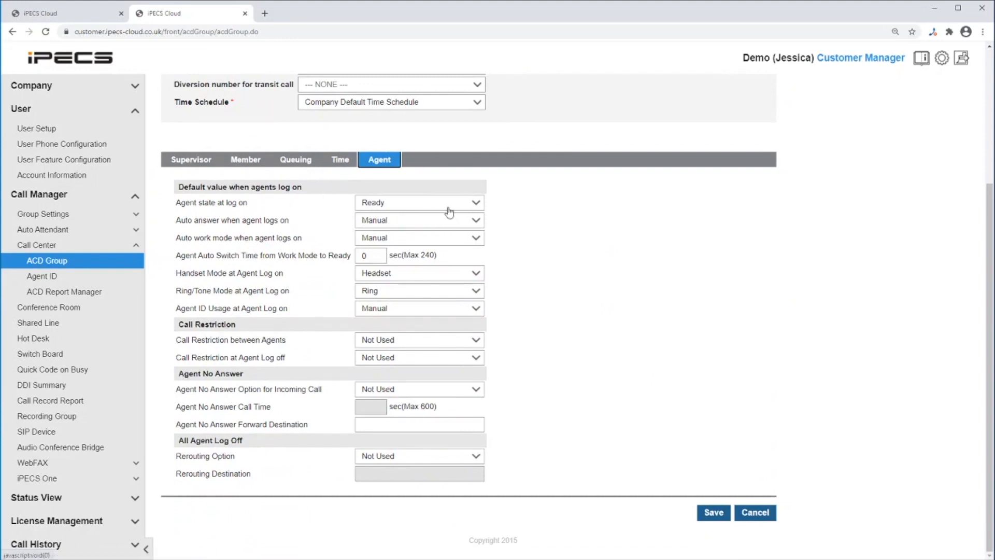
pyautogui.click(470, 203)
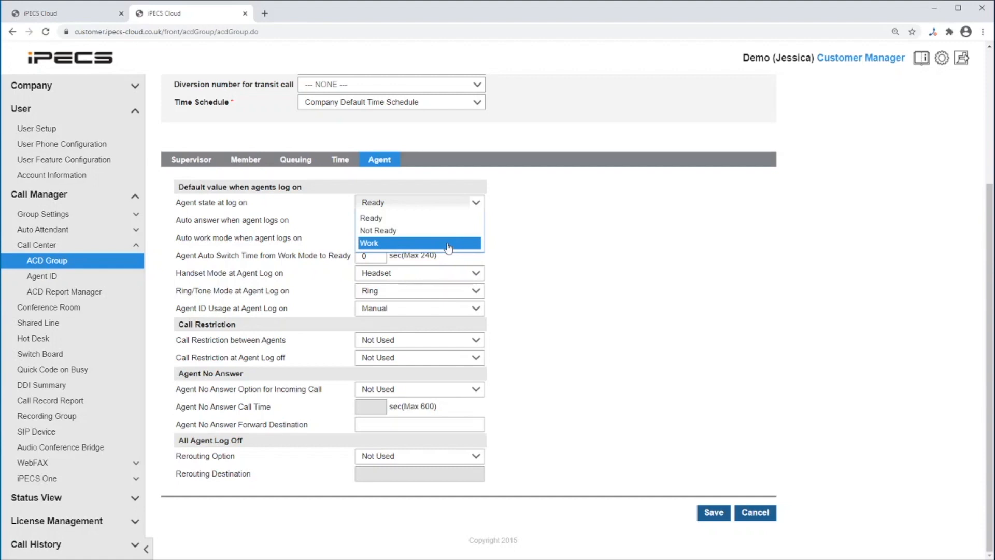
pyautogui.click(446, 218)
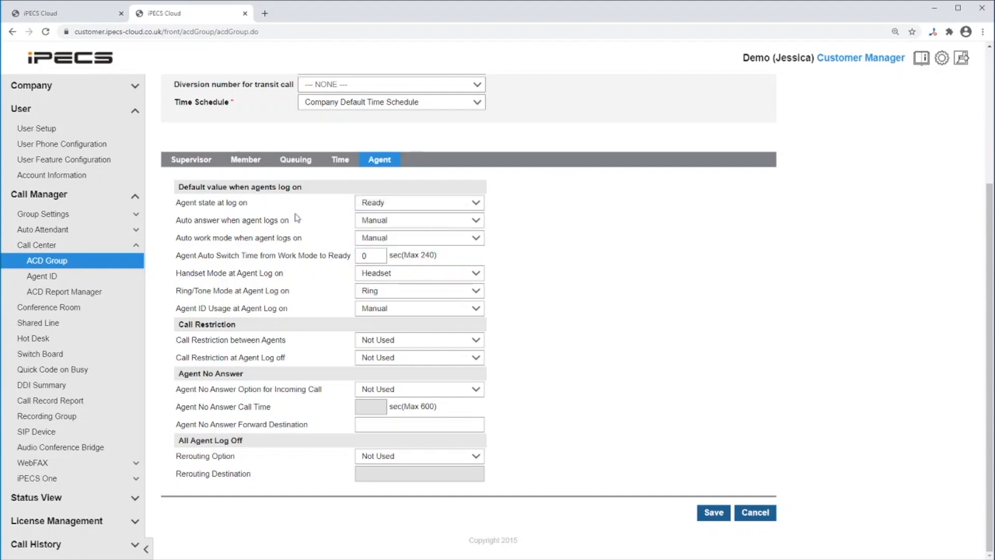
pyautogui.click(434, 222)
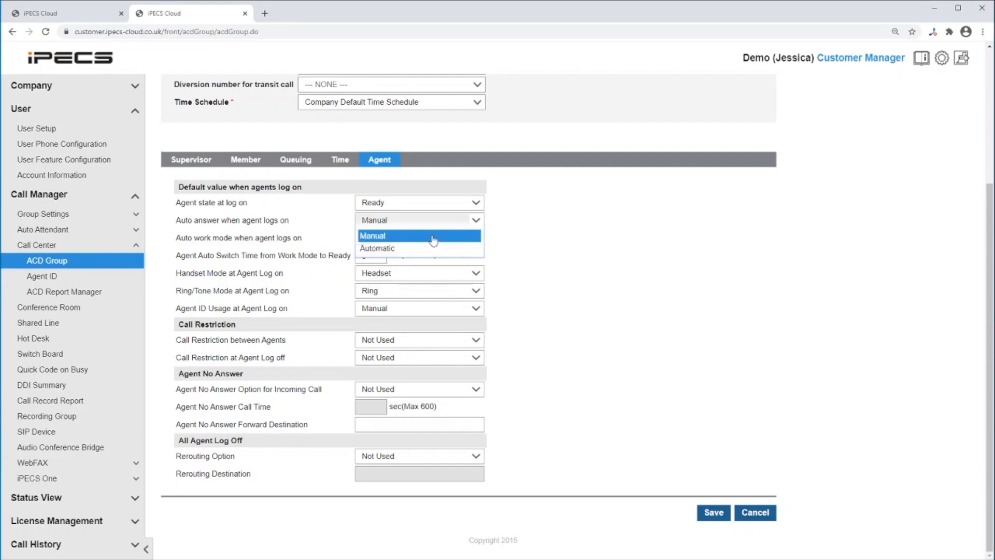
pyautogui.click(433, 236)
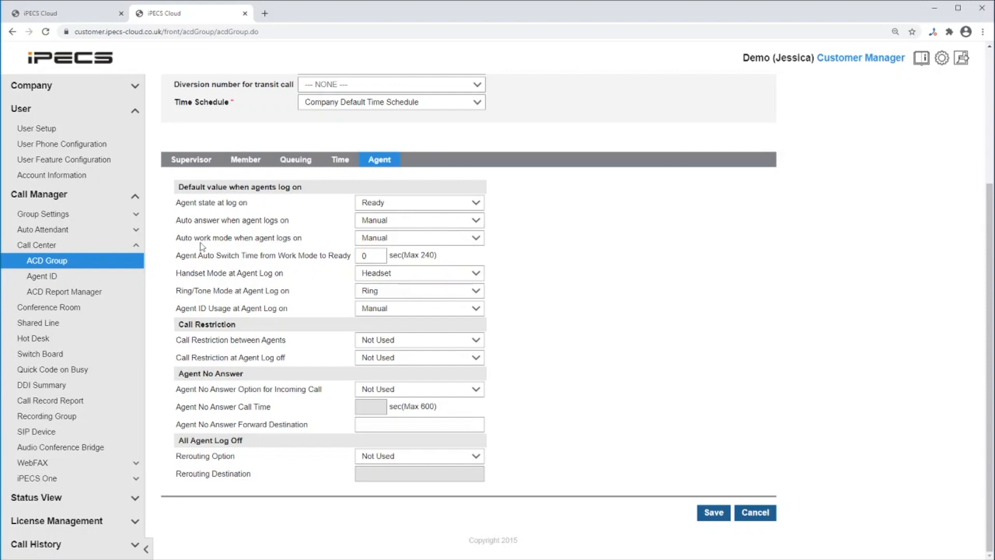
# Step: Set the agents' auto work mode to Automatic and the auto switch time from work mode to ready to 50 seconds
pyautogui.click(450, 243)
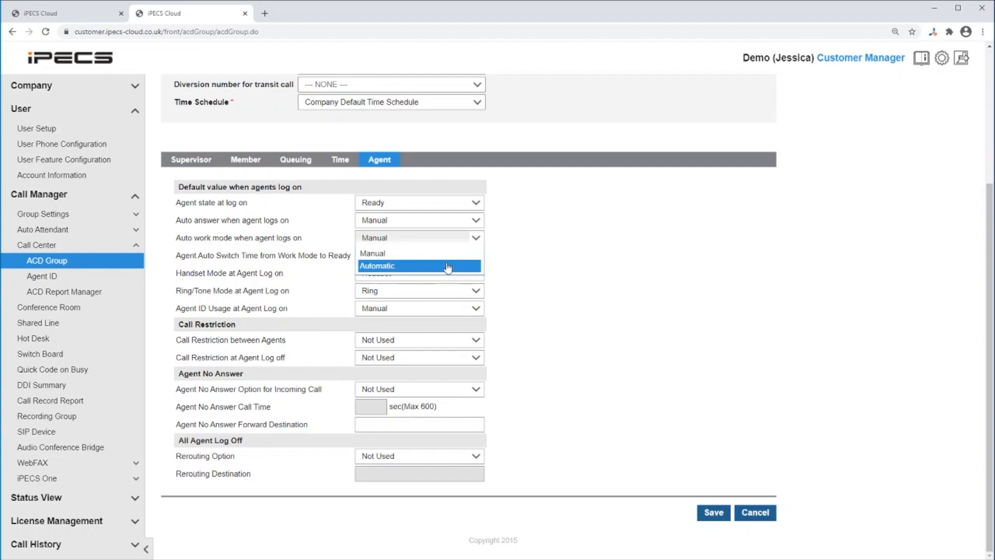
pyautogui.click(447, 267)
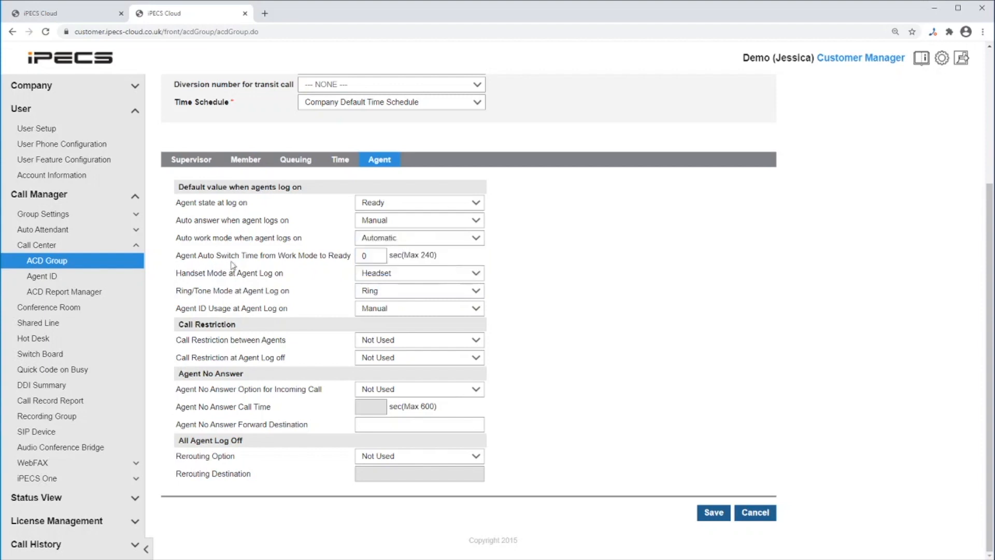
pyautogui.doubleClick(374, 255)
pyautogui.write('50')
pyautogui.click(449, 260)
# Step: Choose Headset for the agents' handset mode, Ring for the ring/tone mode and Manual for agent ID usage at log on
pyautogui.click(450, 273)
pyautogui.click(455, 281)
pyautogui.click(456, 291)
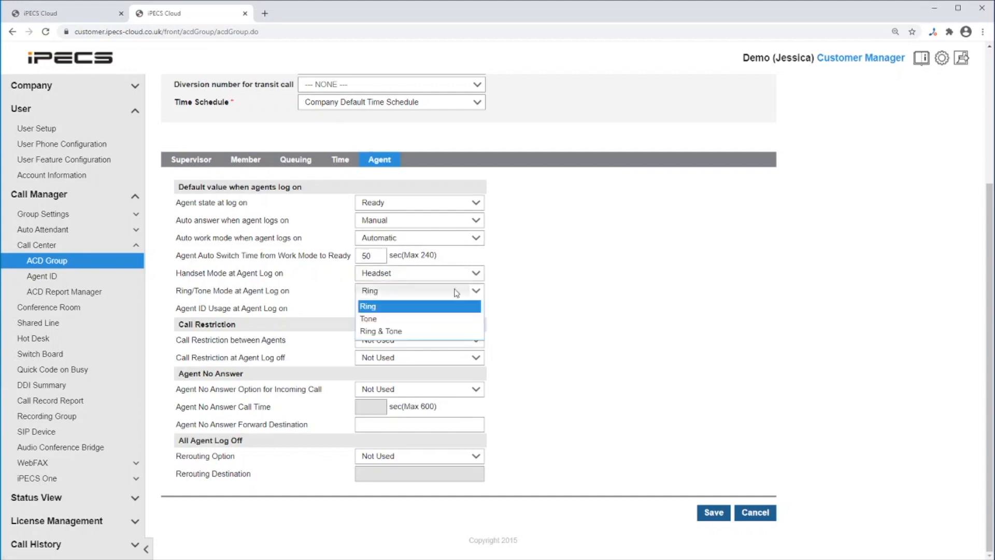
pyautogui.click(522, 307)
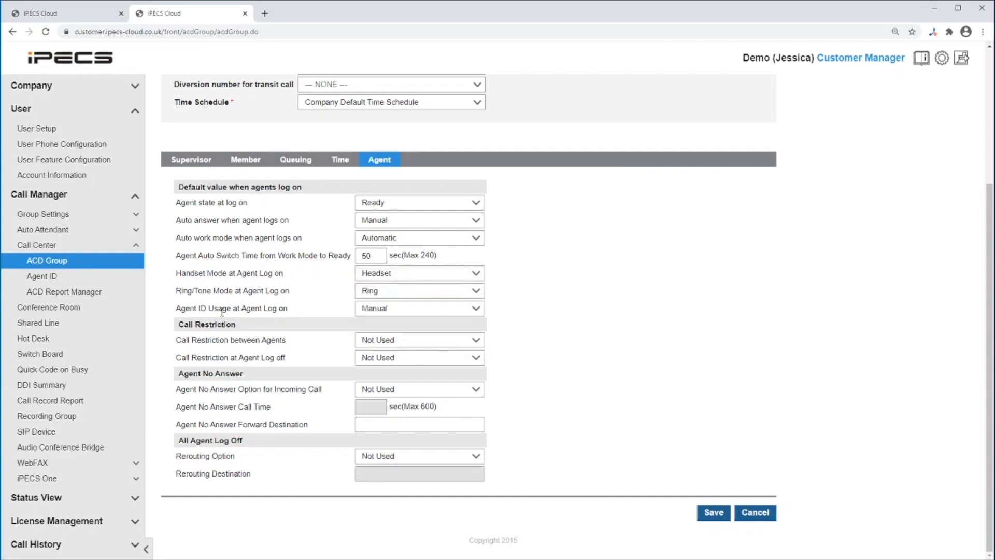
pyautogui.click(419, 310)
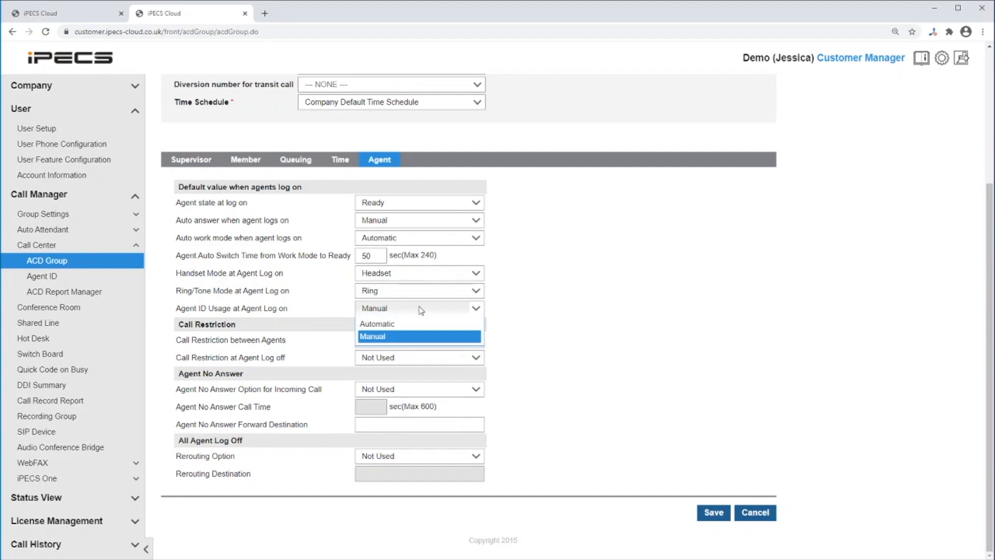
pyautogui.click(419, 337)
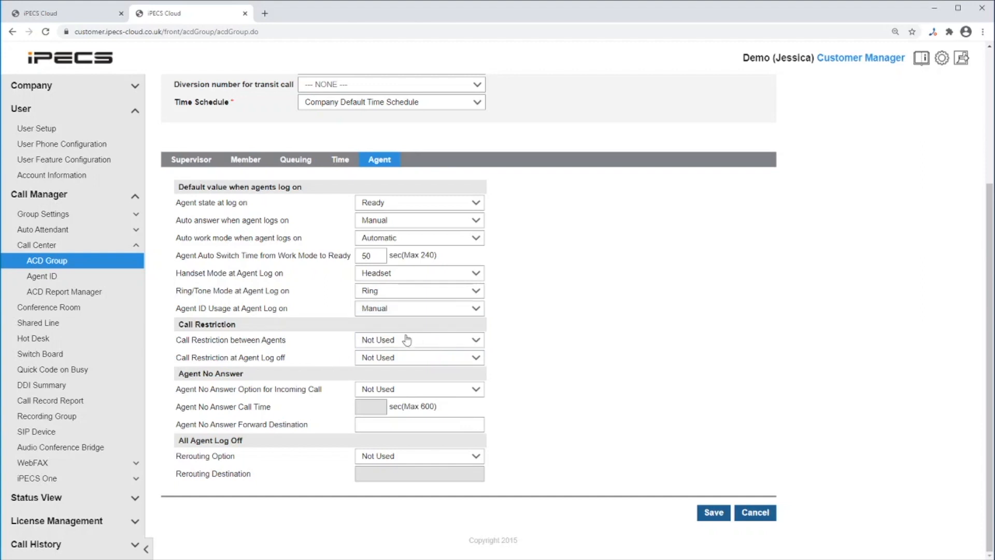
# Step: Set the call restriction between agents to Restriction of transfer and the restriction at agent log off to All call restrict
pyautogui.click(438, 340)
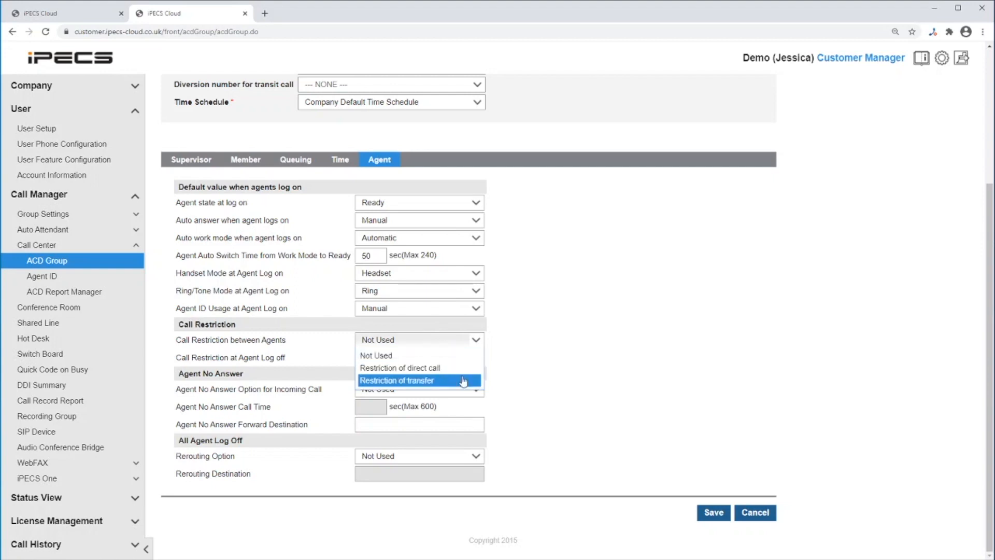
pyautogui.click(463, 381)
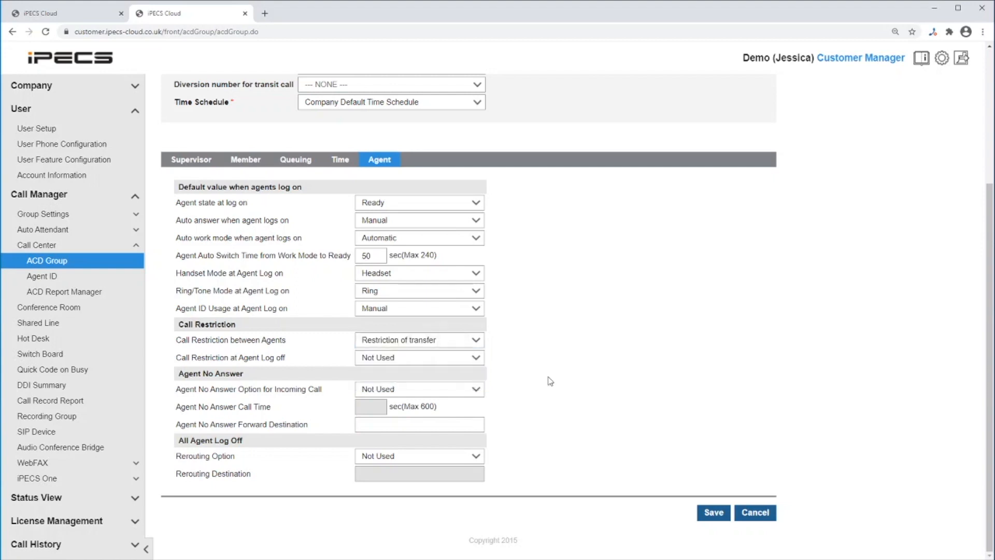
pyautogui.click(457, 362)
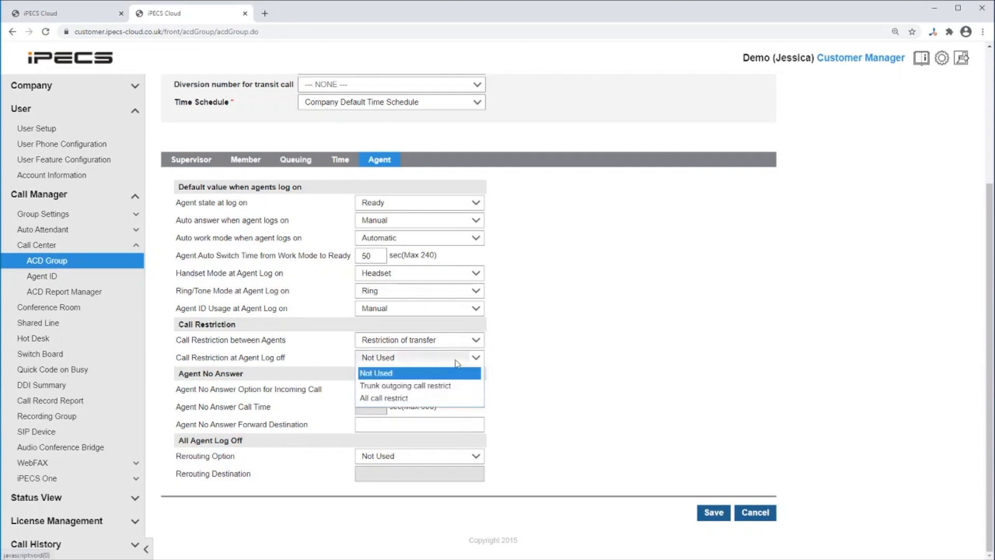
pyautogui.click(474, 398)
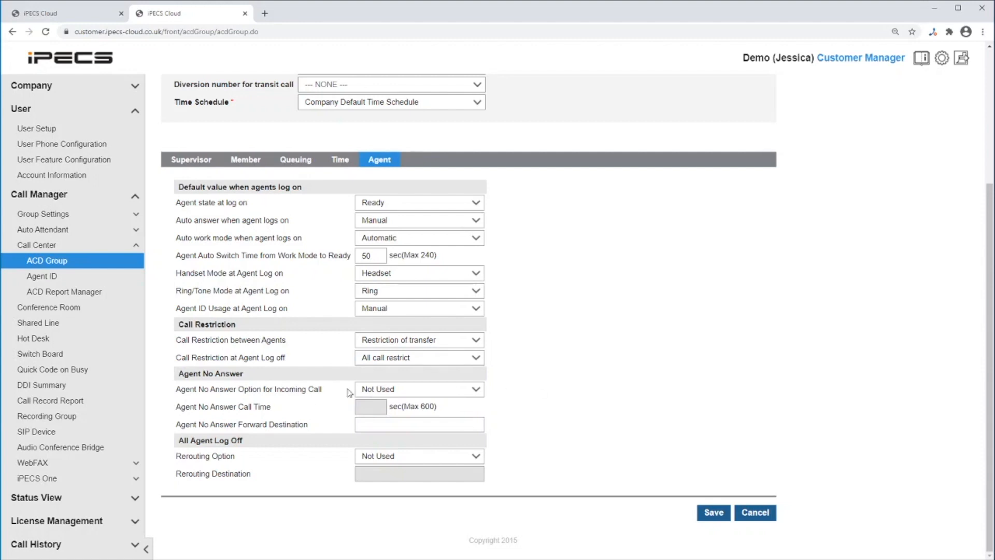
# Step: Set the agent no answer option to Forward with a call time of 60 seconds and forward destination 805
pyautogui.click(476, 391)
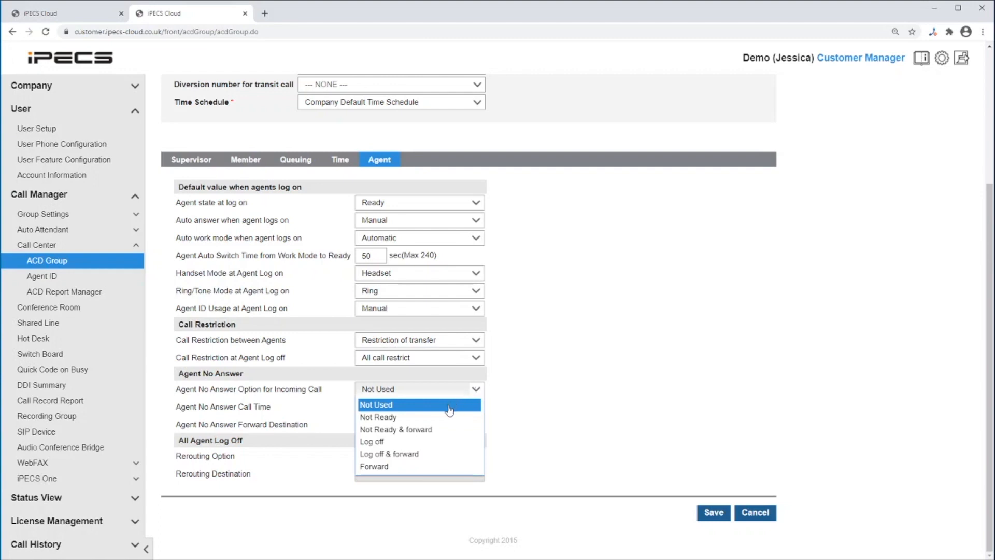
pyautogui.click(434, 467)
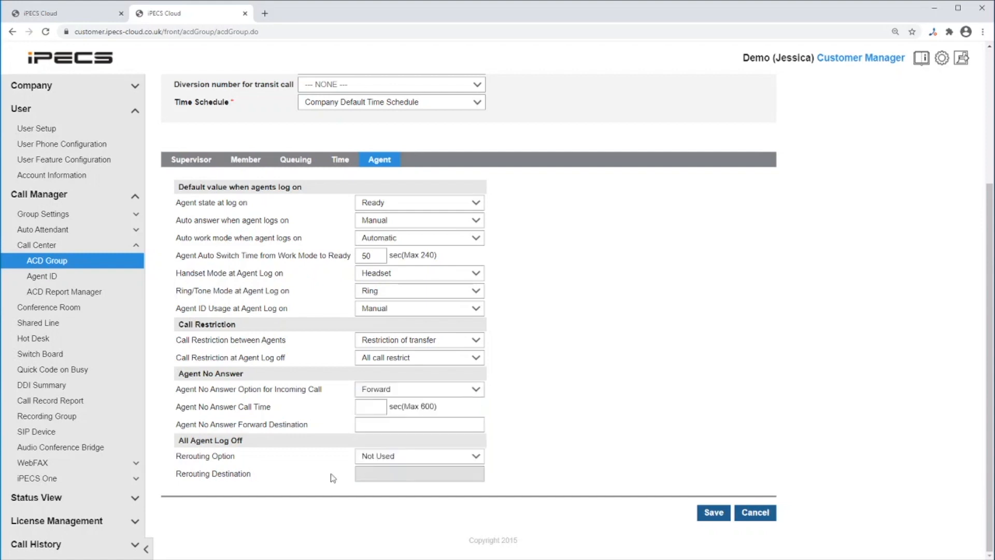
pyautogui.click(376, 405)
pyautogui.write('60')
pyautogui.click(390, 424)
pyautogui.write('805')
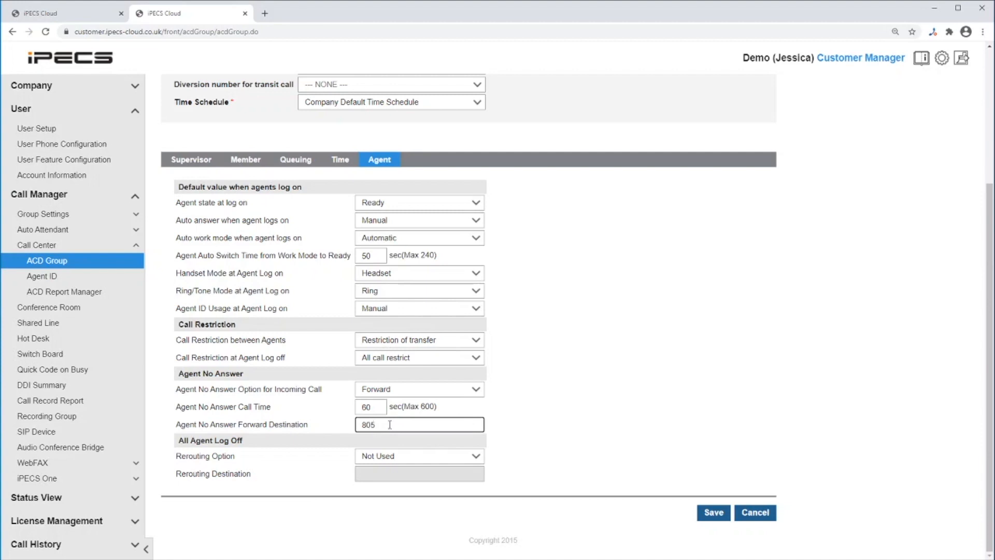
pyautogui.click(516, 444)
# Step: Enable rerouting to destination 806 when all agents are logged off, and save the ACD group
pyautogui.click(436, 460)
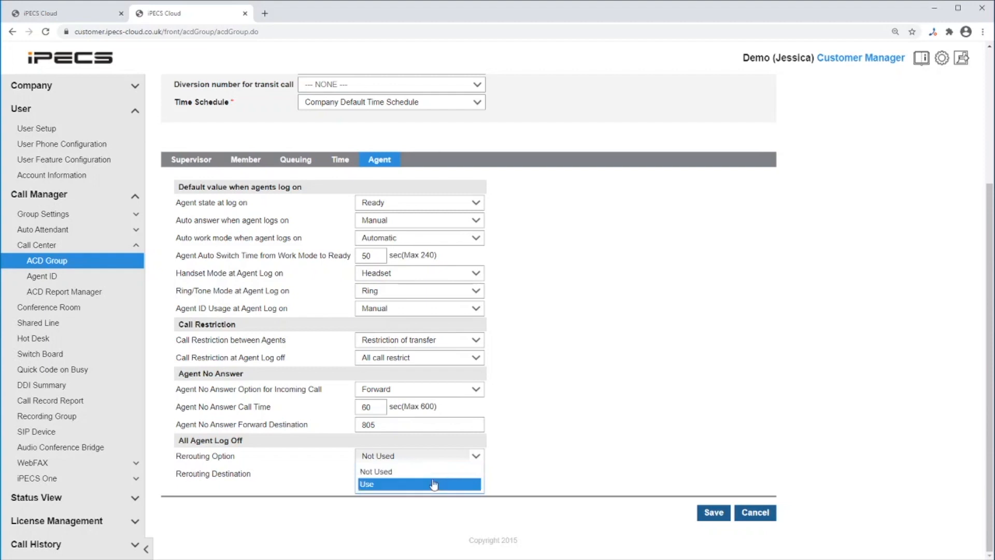
pyautogui.click(434, 484)
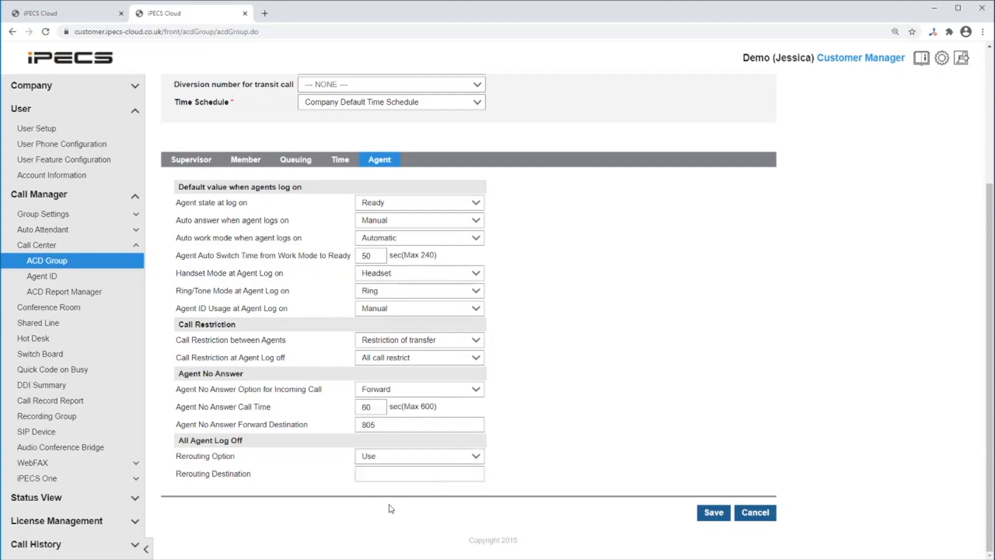
pyautogui.click(412, 476)
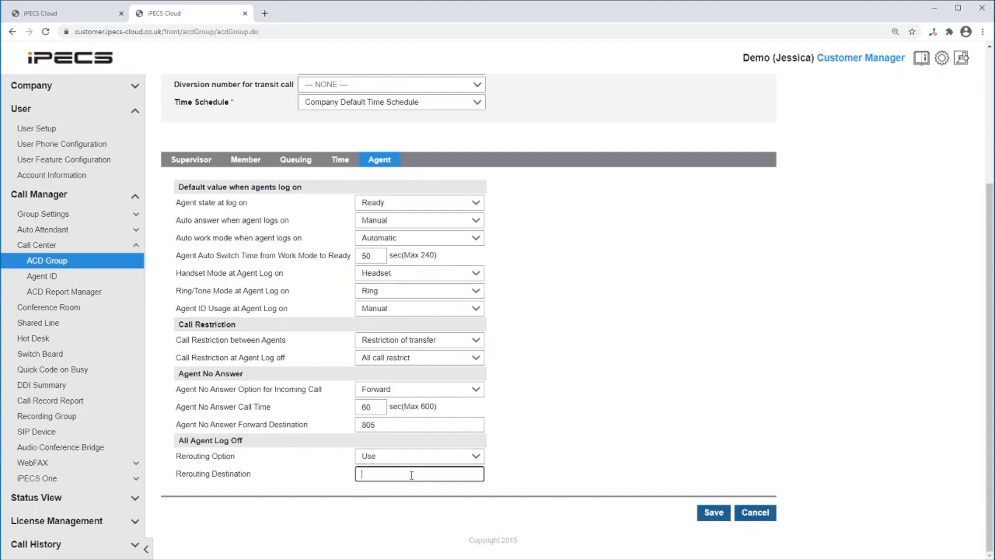
pyautogui.write('806')
pyautogui.click(713, 513)
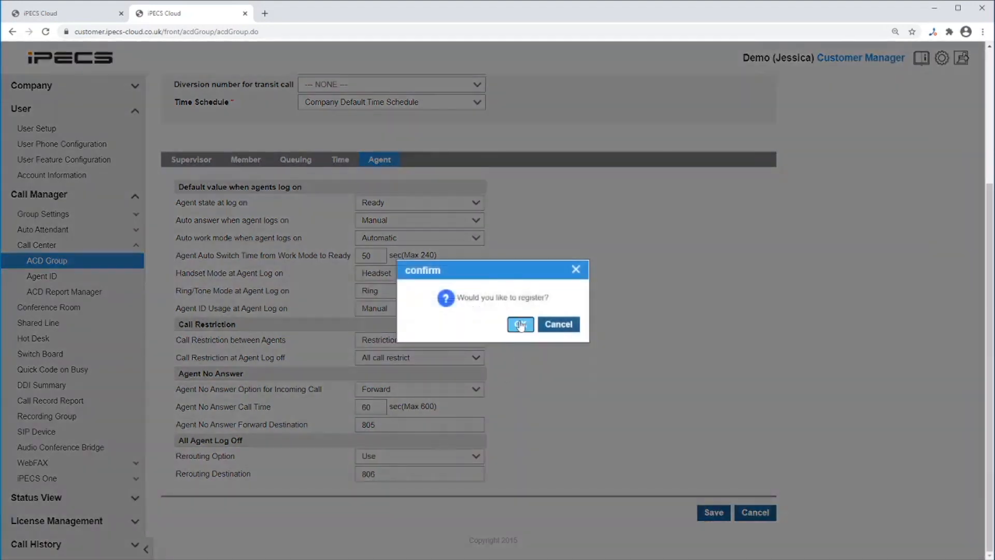
pyautogui.click(520, 324)
pyautogui.click(565, 327)
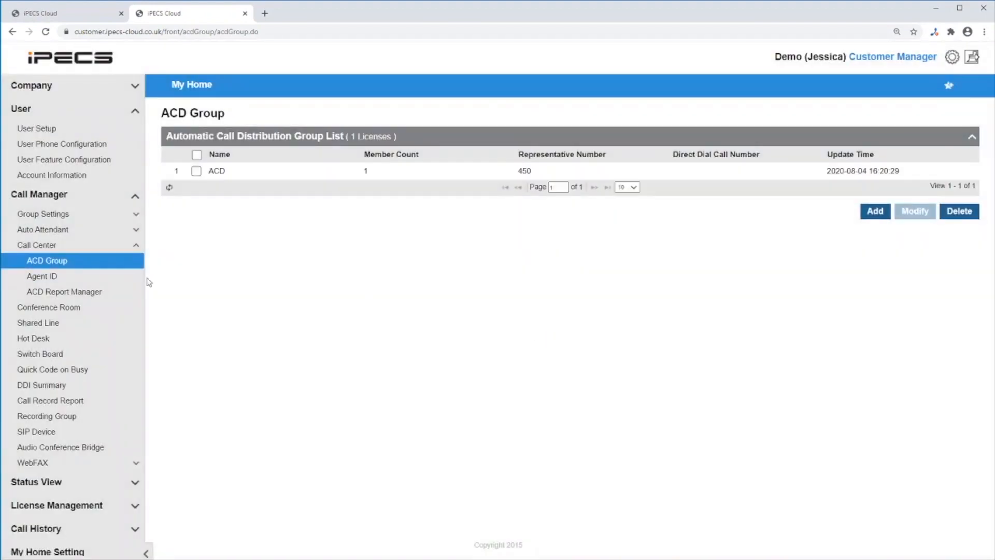
# Step: Add and save a call center agent ID 101, entering the agent's name
pyautogui.click(41, 276)
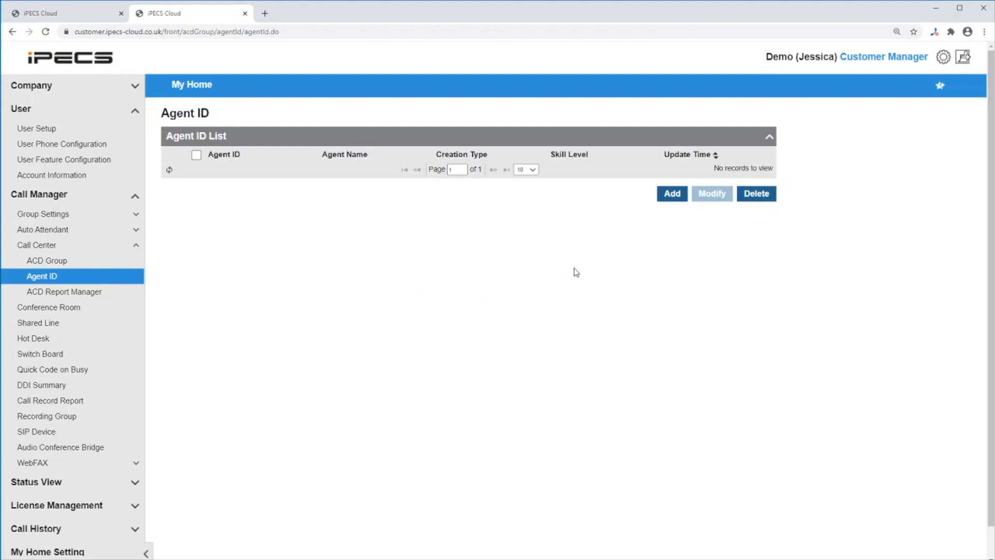
pyautogui.click(681, 193)
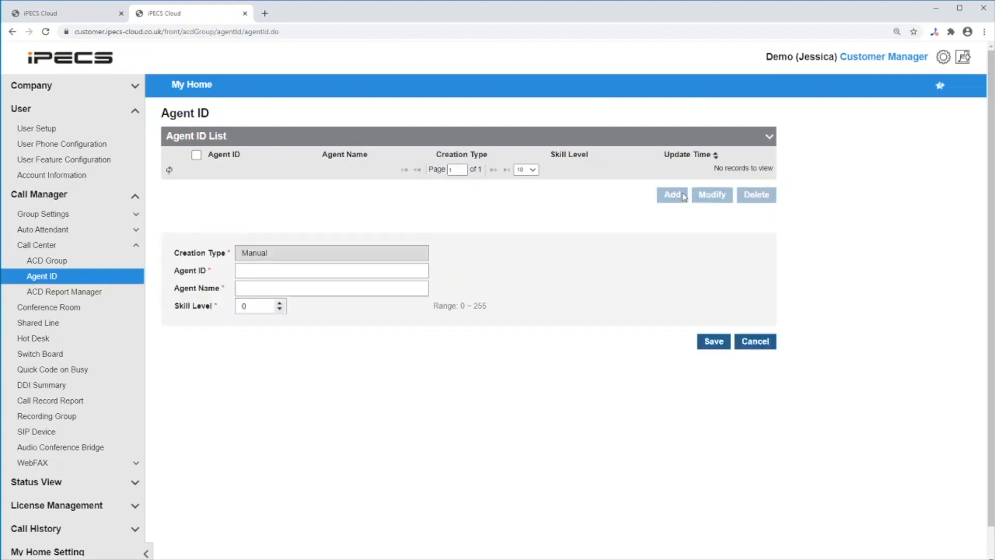
pyautogui.click(344, 236)
pyautogui.write('101')
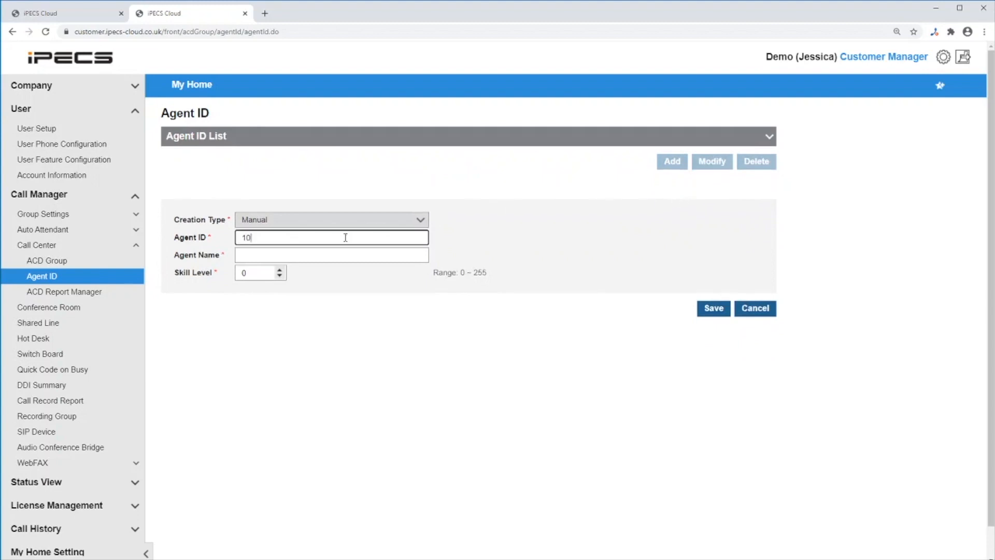
pyautogui.click(337, 255)
pyautogui.write('Sophie')
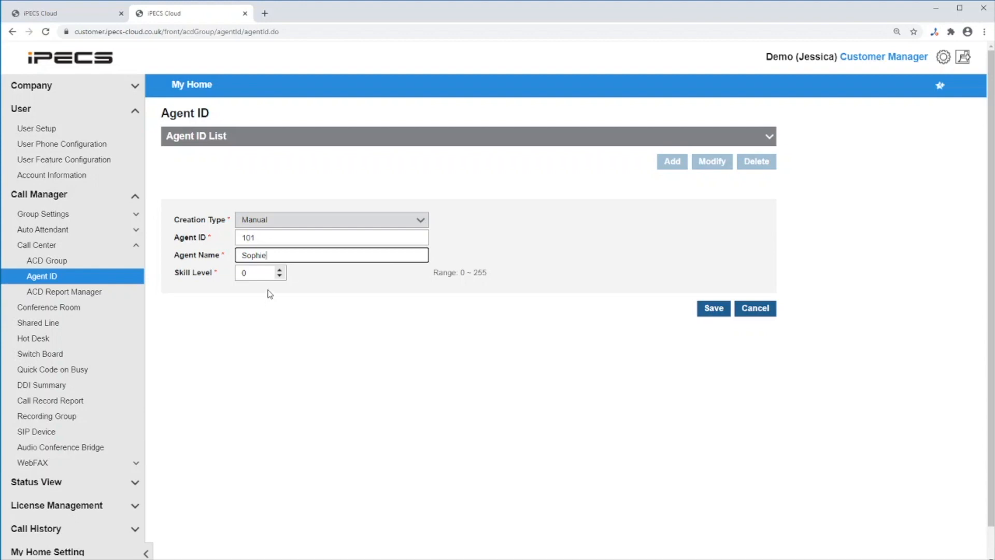
pyautogui.click(701, 308)
pyautogui.click(511, 325)
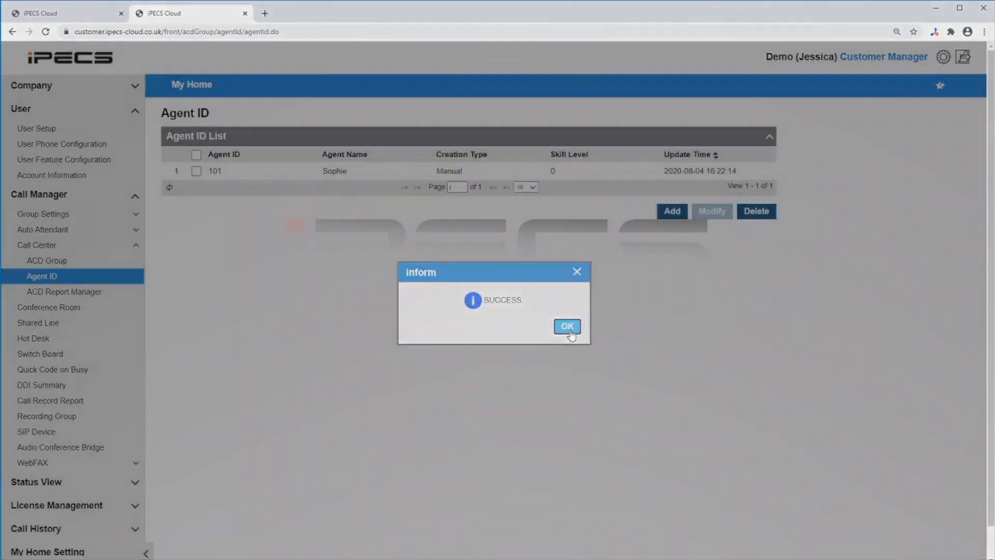
pyautogui.click(564, 331)
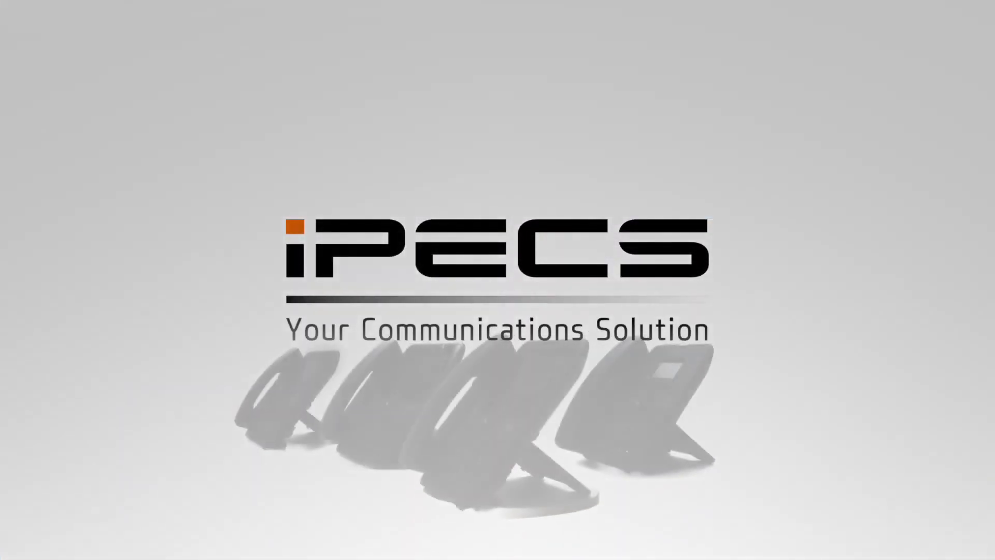